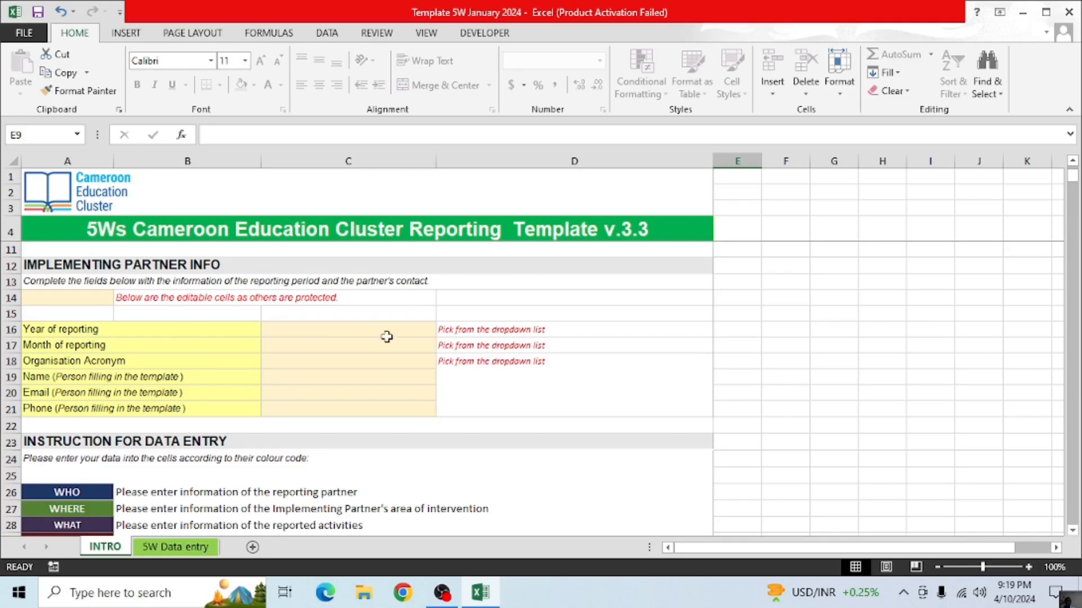
# Set the year of reporting to 2024 and the month of reporting to April in the implementing partner info
pyautogui.click(335, 328)
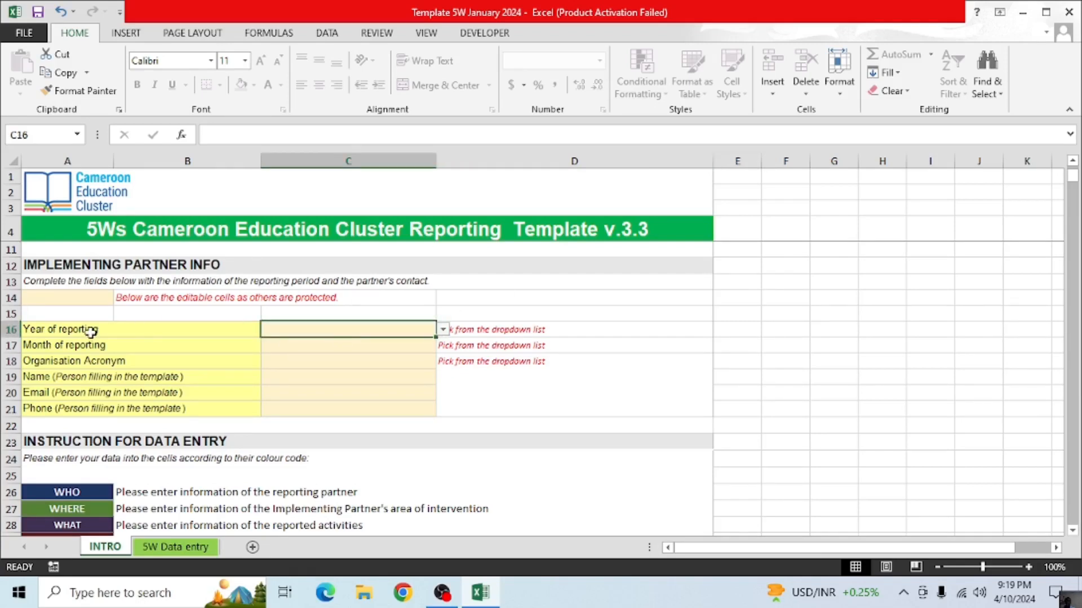
pyautogui.click(443, 332)
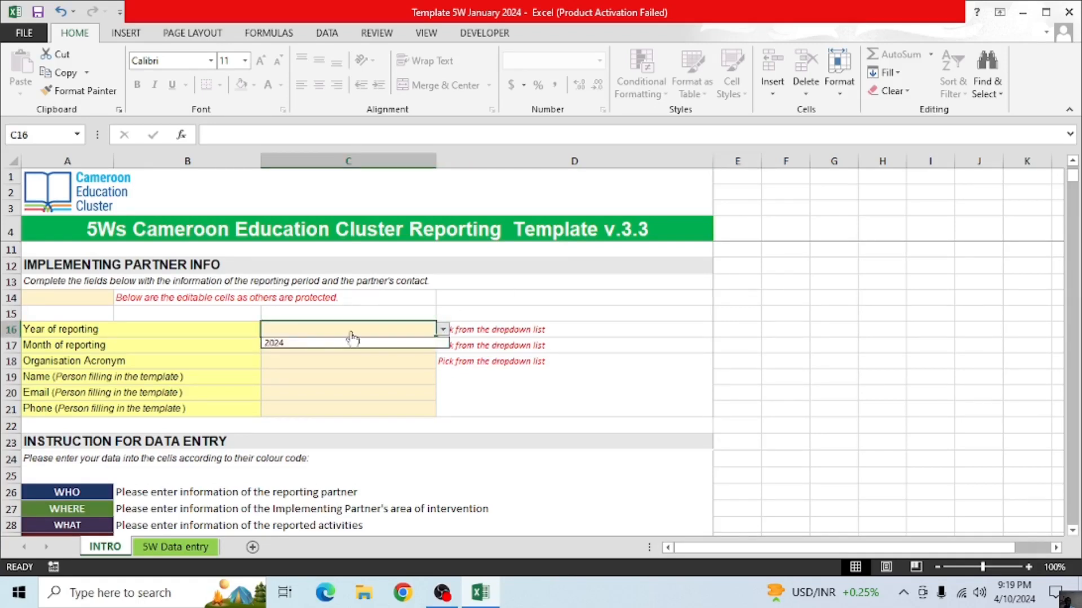
pyautogui.click(292, 345)
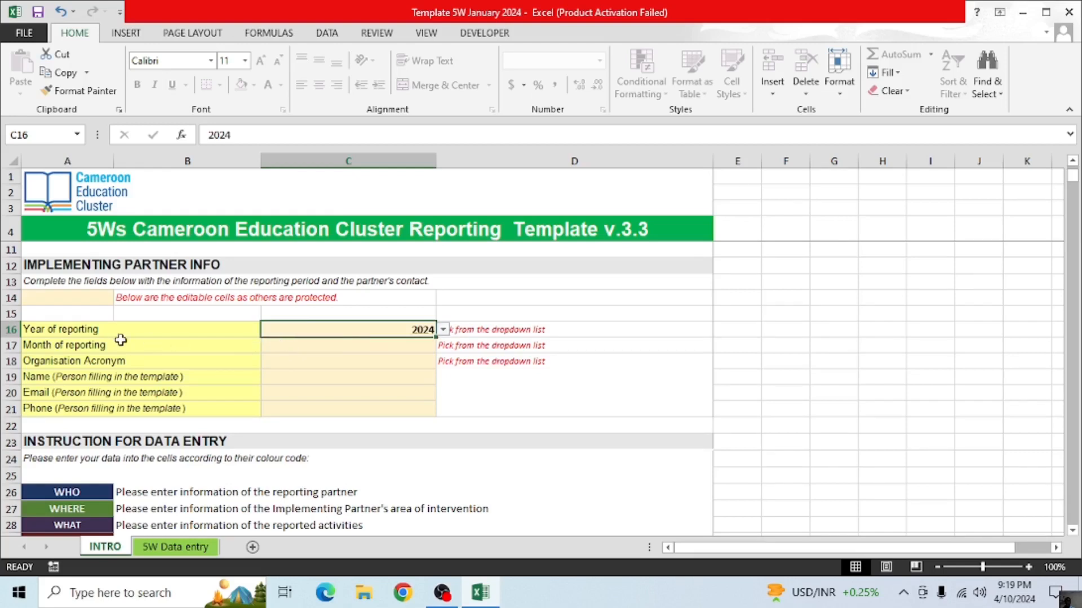
pyautogui.click(395, 342)
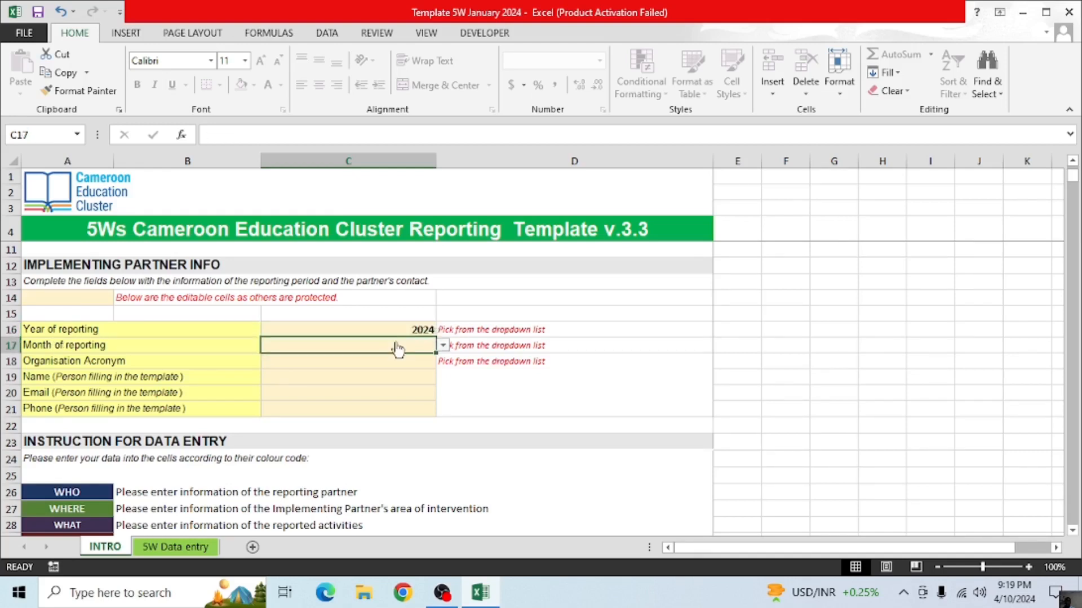
pyautogui.click(443, 347)
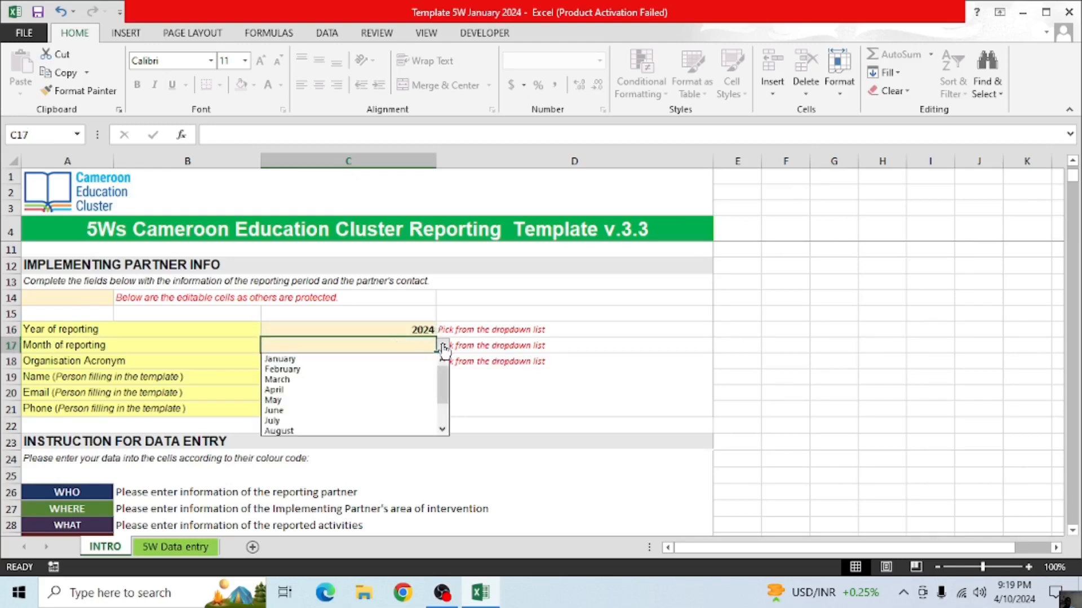
pyautogui.click(290, 391)
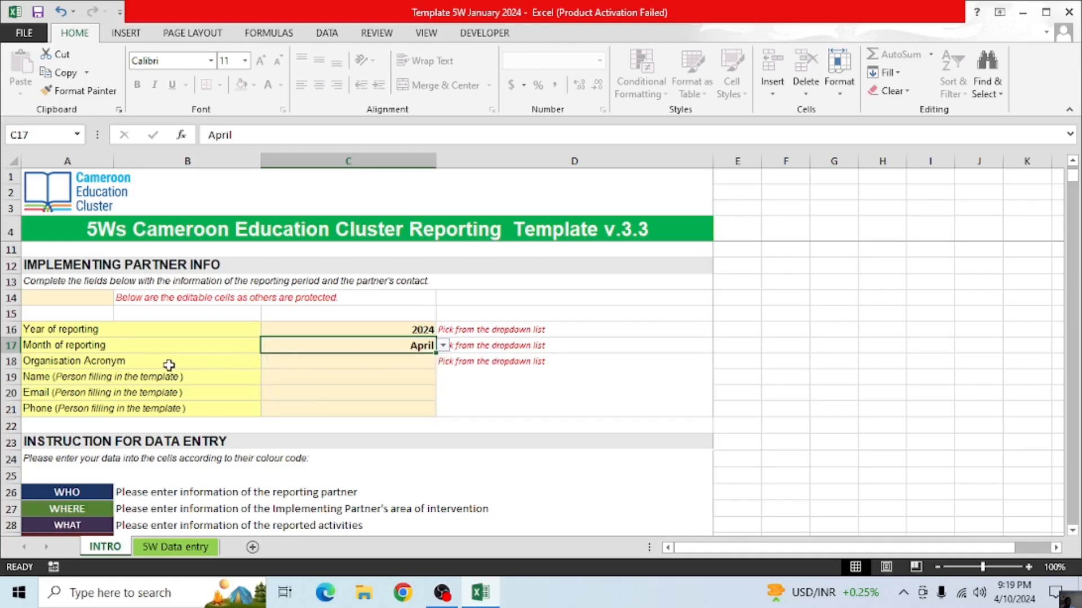
# Choose AMEF as the organisation acronym in the implementing partner info
pyautogui.click(400, 362)
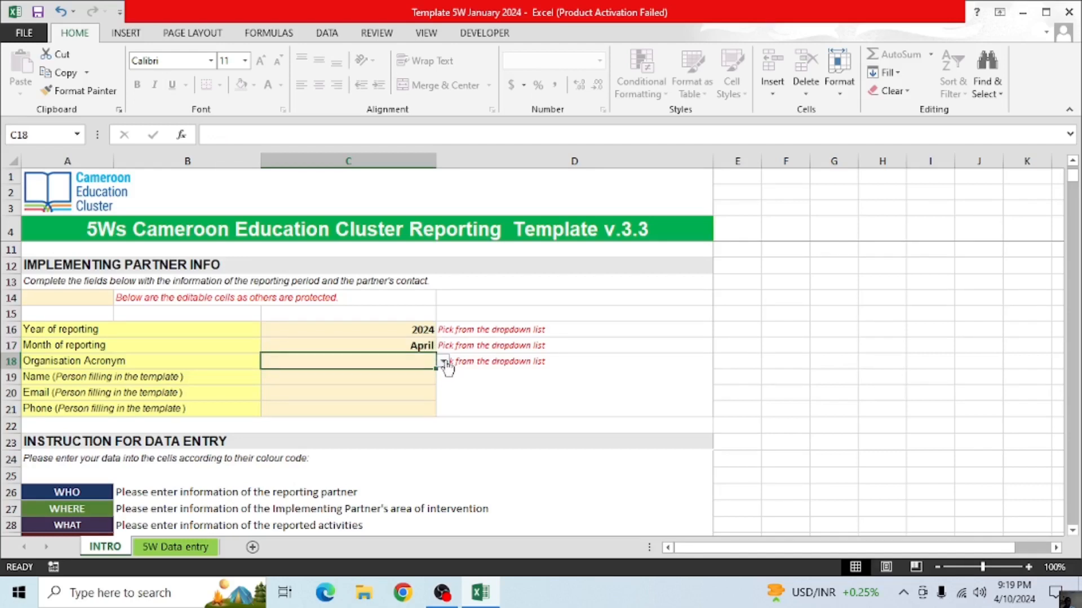
pyautogui.click(444, 362)
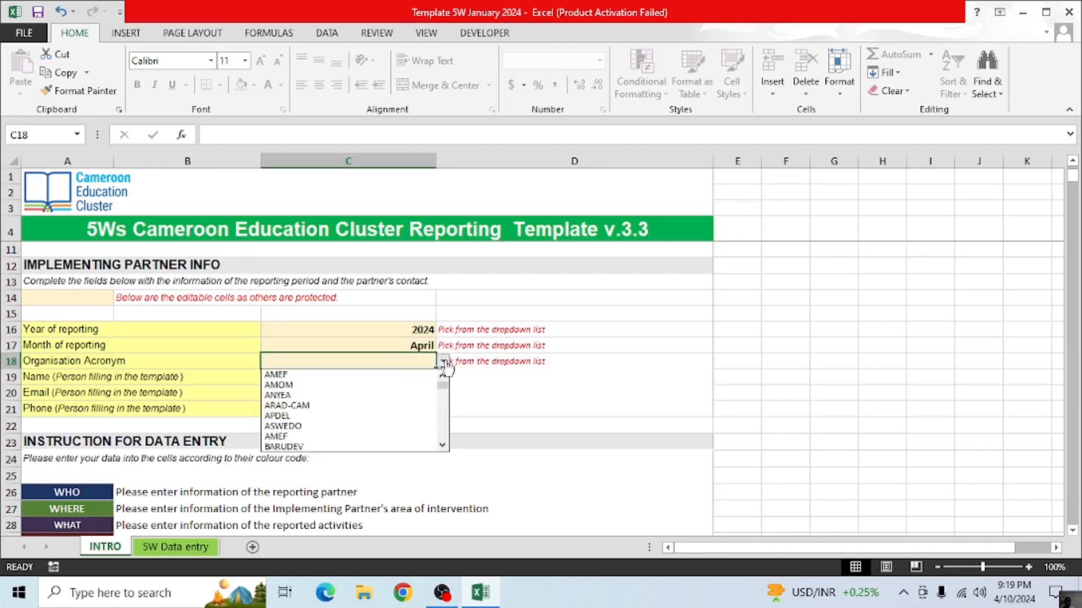
pyautogui.click(319, 376)
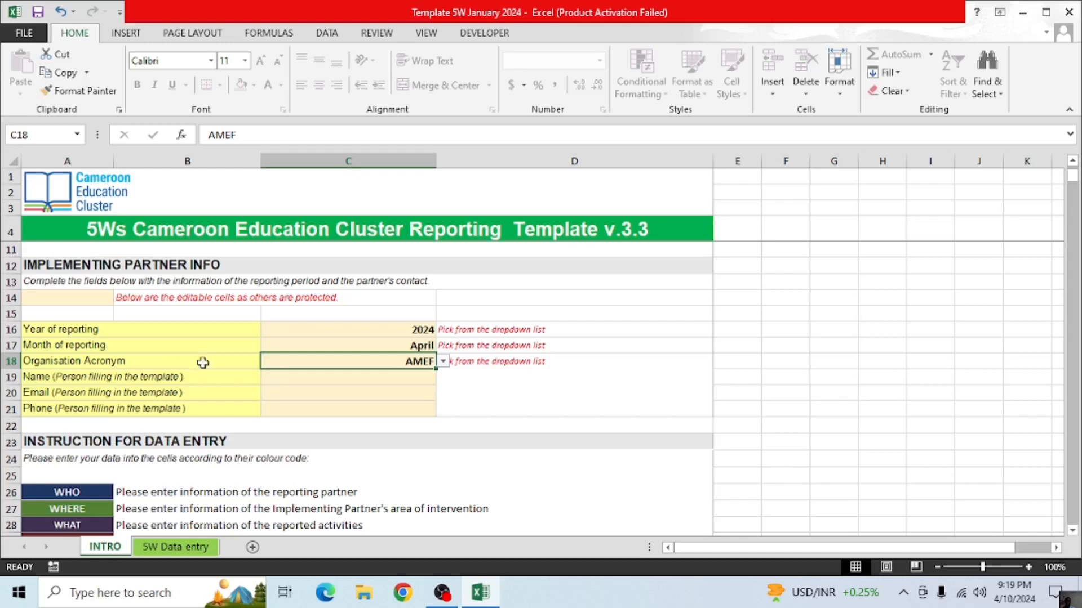
# Go through the name, email and phone cells for the person filling in the template
pyautogui.click(117, 378)
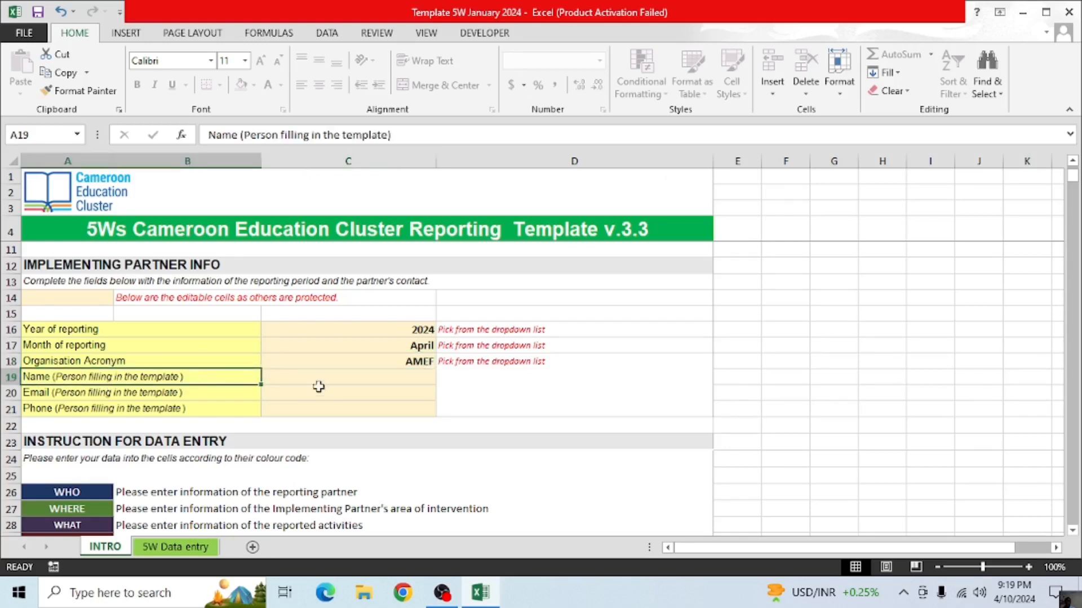
pyautogui.click(340, 376)
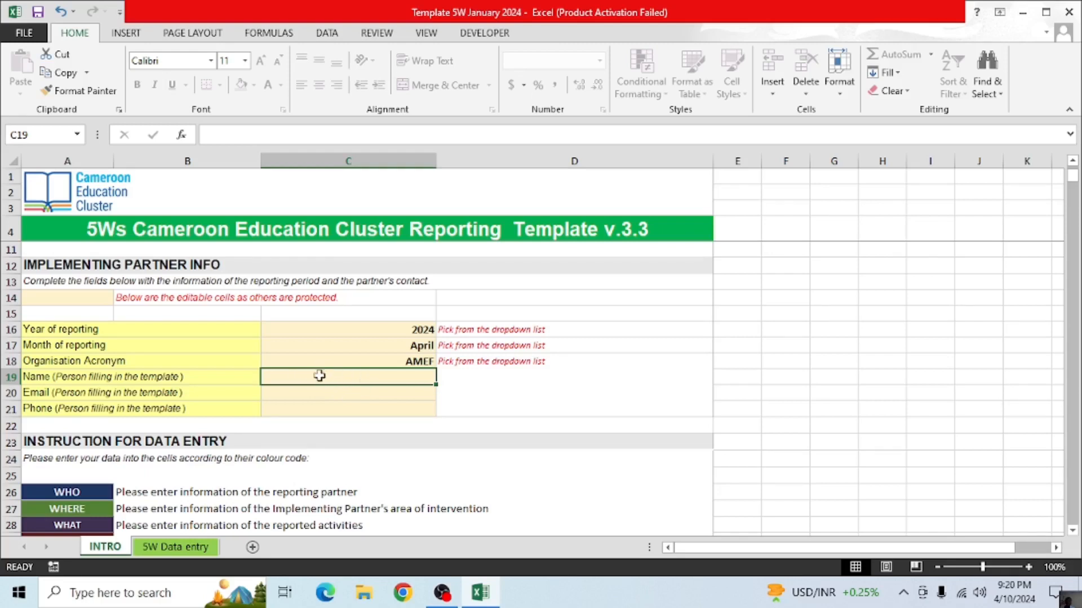
pyautogui.click(85, 394)
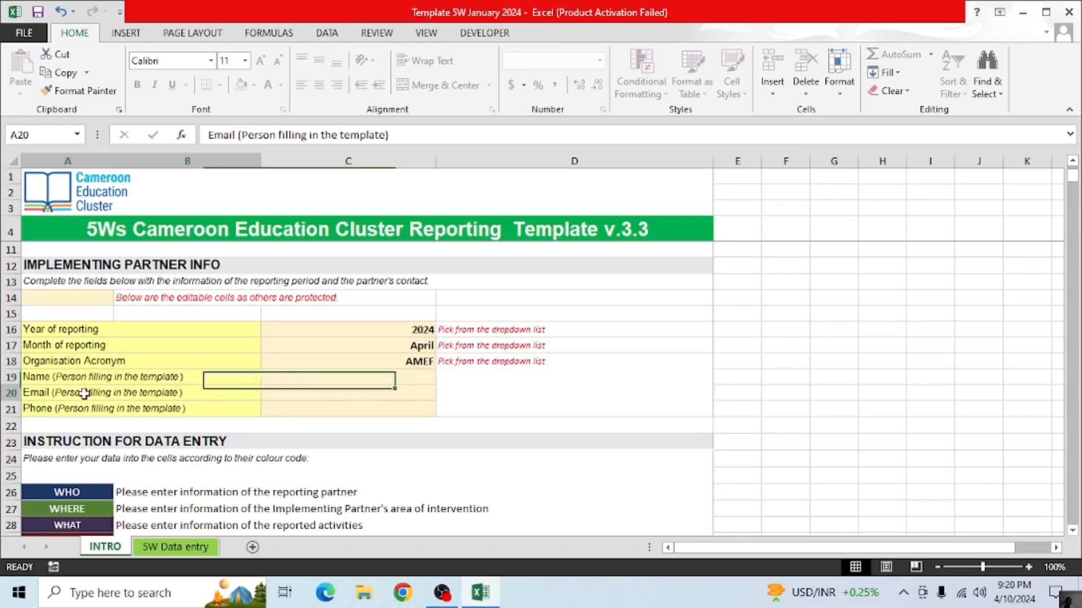
pyautogui.click(370, 392)
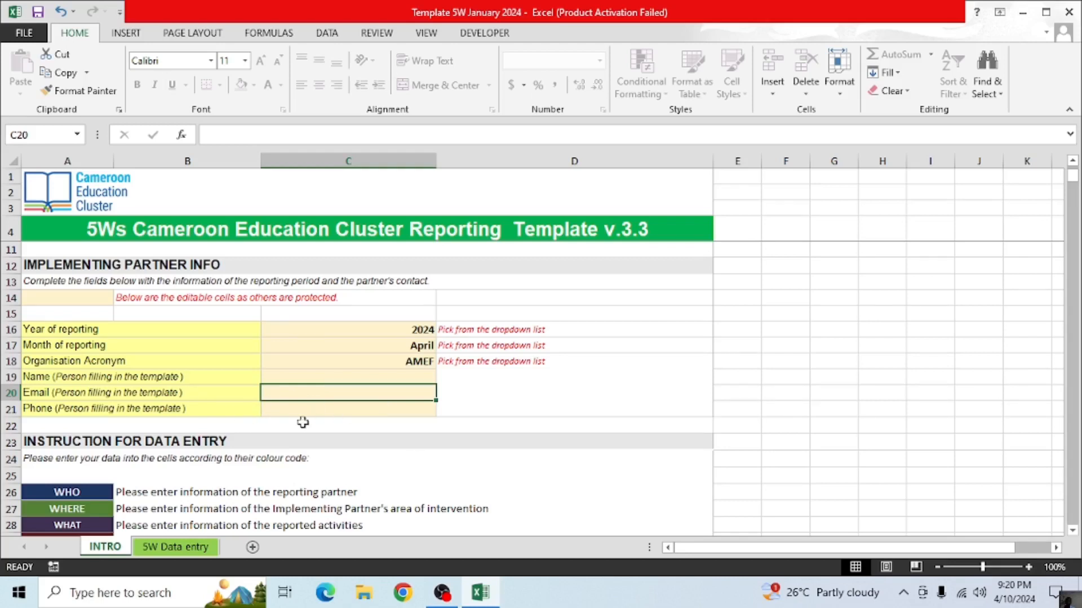
pyautogui.click(320, 409)
pyautogui.click(66, 406)
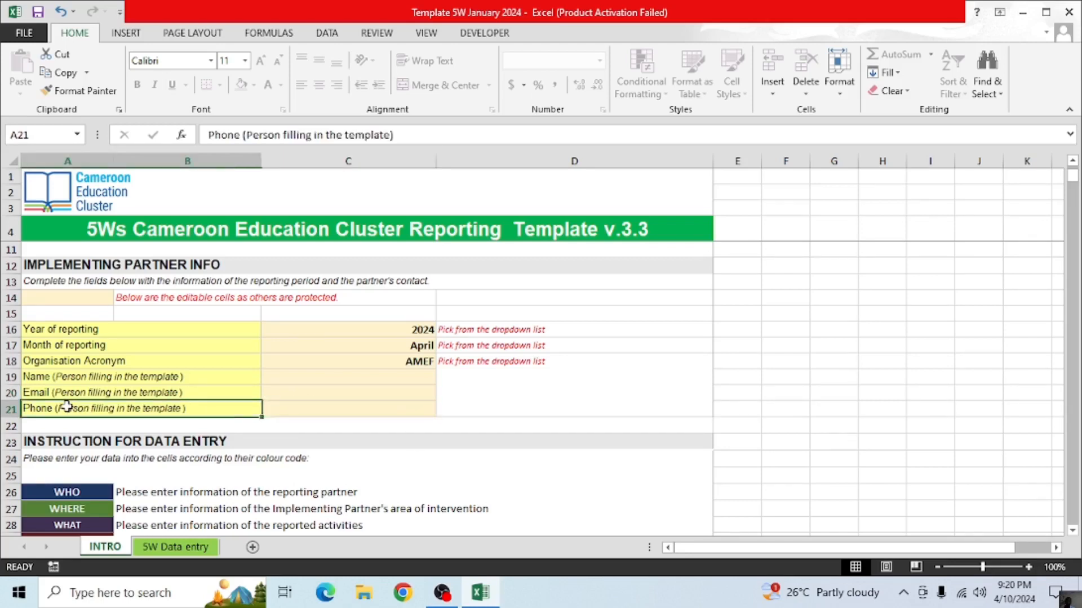
pyautogui.click(333, 404)
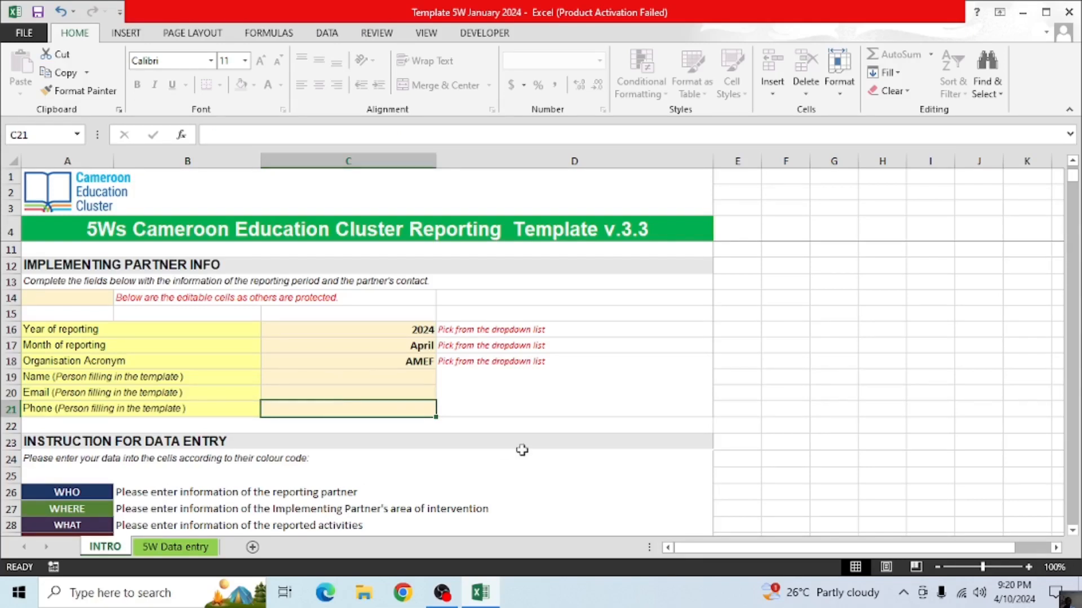
# Review the INTRO sheet's data entry instructions, macro activation guide, acronyms and description of the form's structure
pyautogui.scroll(-4, 522, 451)
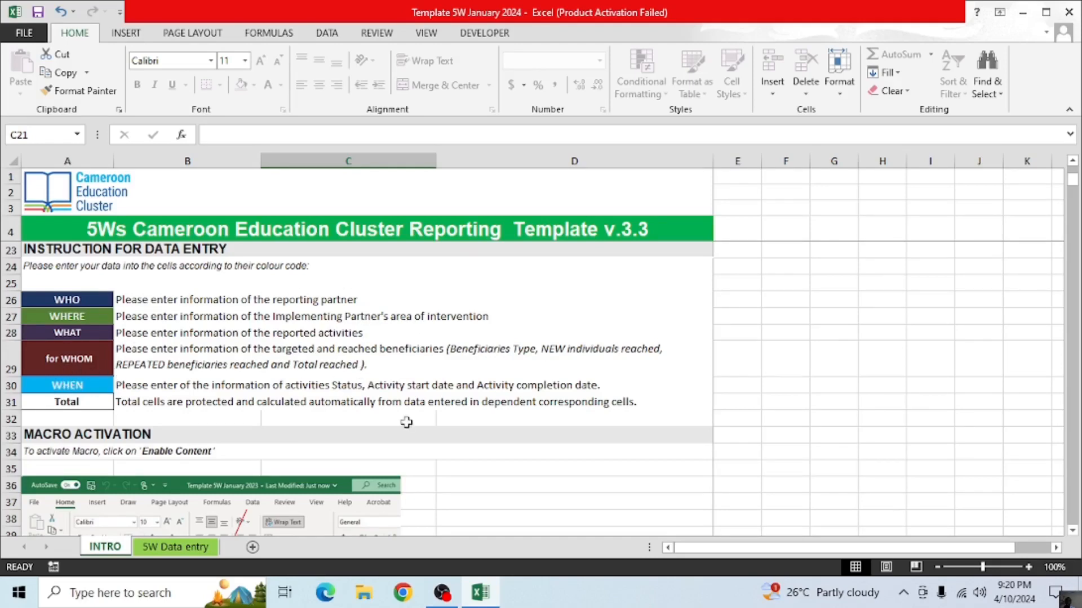
pyautogui.scroll(-2, 407, 422)
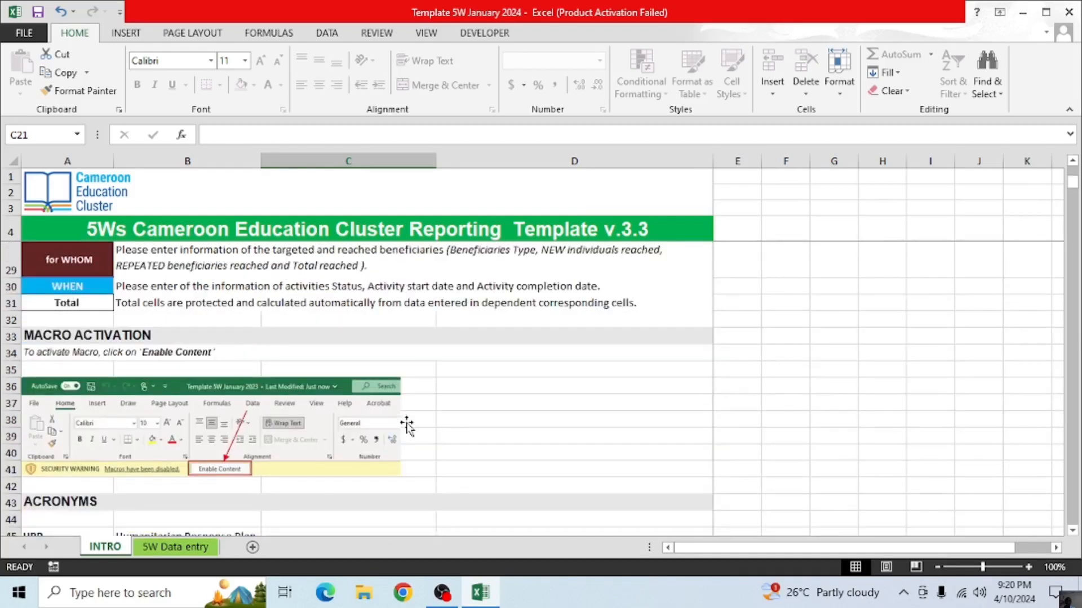
pyautogui.scroll(-3, 406, 426)
pyautogui.scroll(-1, 406, 426)
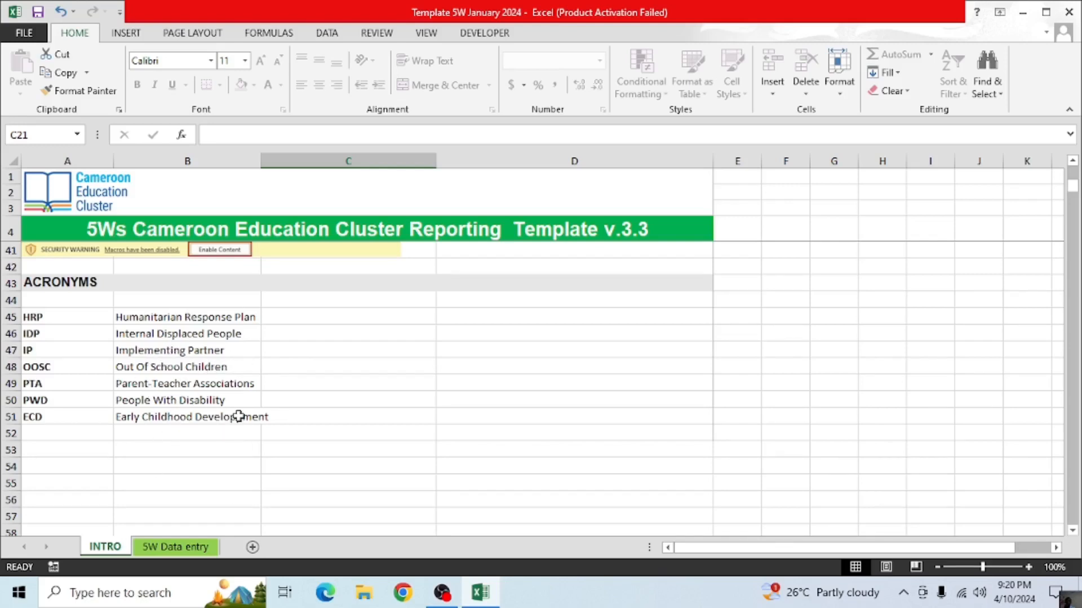
pyautogui.scroll(12, 239, 416)
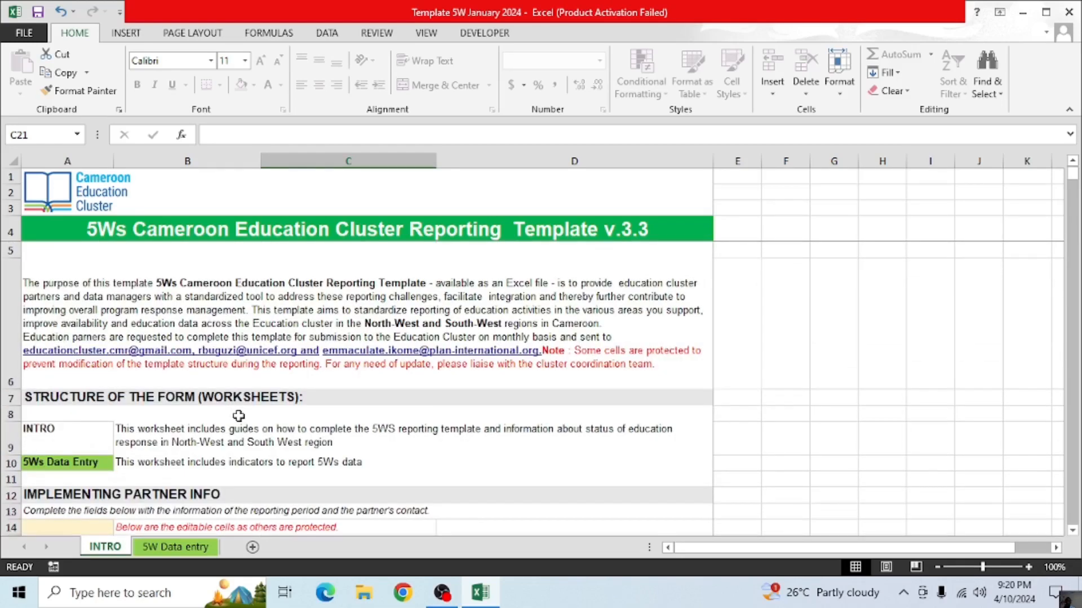
pyautogui.scroll(-5, 239, 416)
pyautogui.scroll(5, 238, 416)
pyautogui.scroll(-2, 238, 416)
pyautogui.scroll(-1, 239, 416)
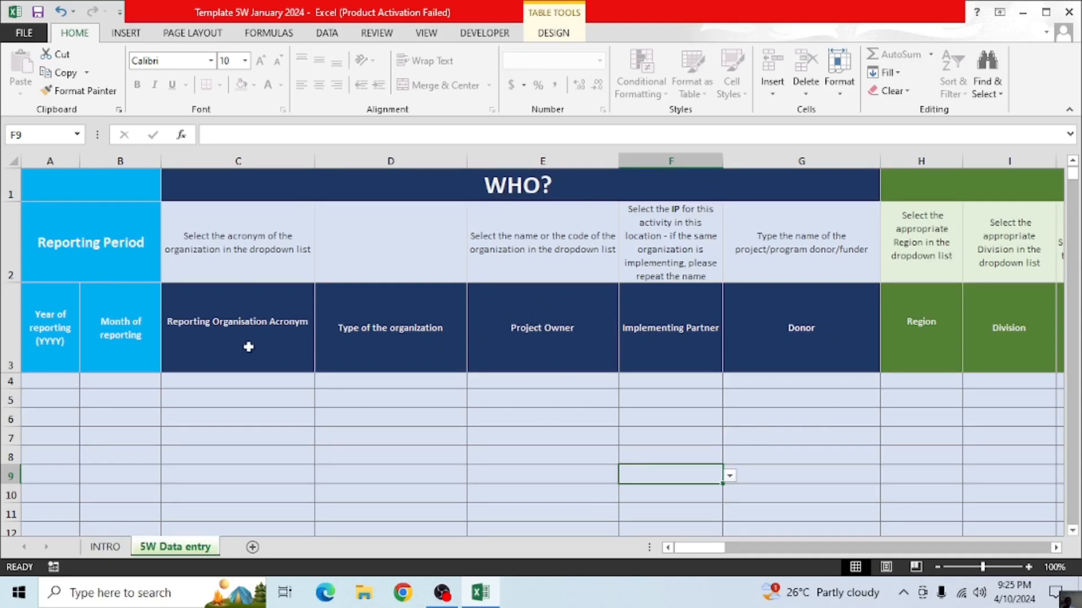
# Set the reporting year to 2024 and the reporting month to April in row 4 of the 5W Data entry sheet
pyautogui.click(49, 380)
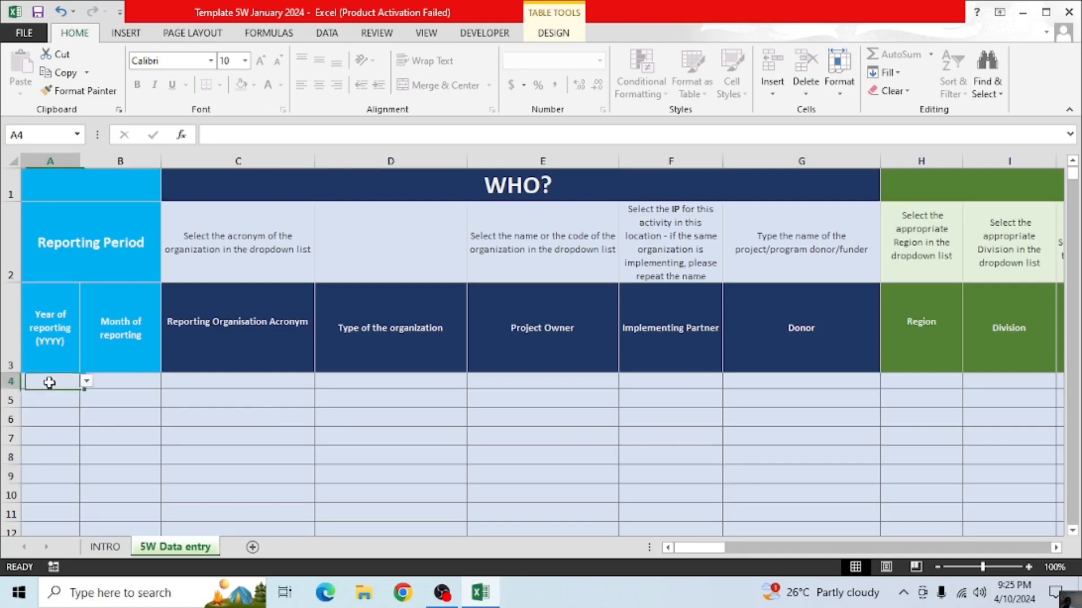
pyautogui.click(86, 380)
pyautogui.click(44, 395)
pyautogui.click(135, 376)
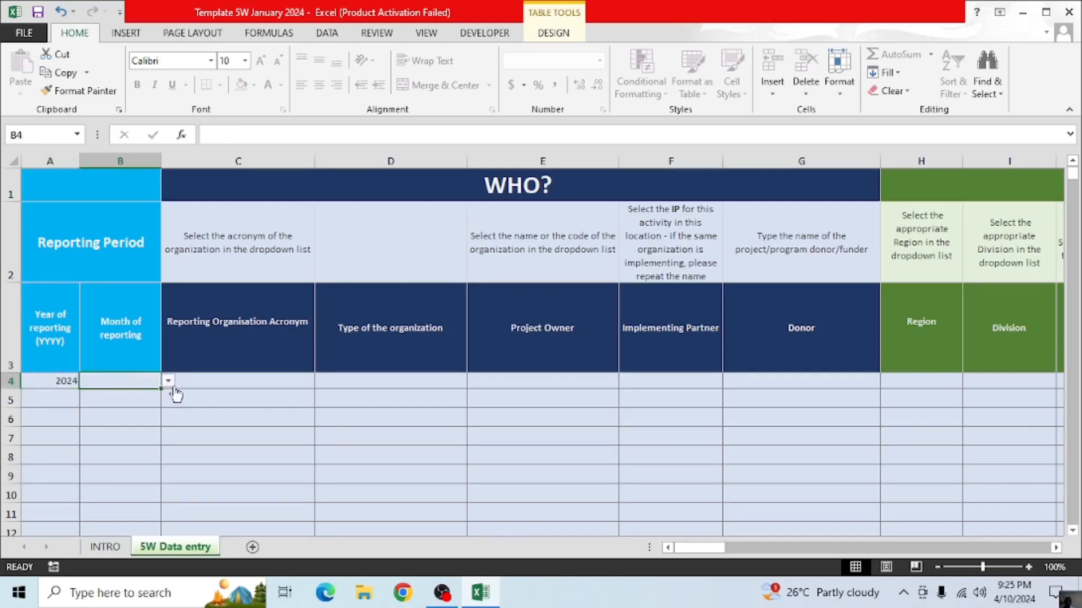
pyautogui.click(168, 381)
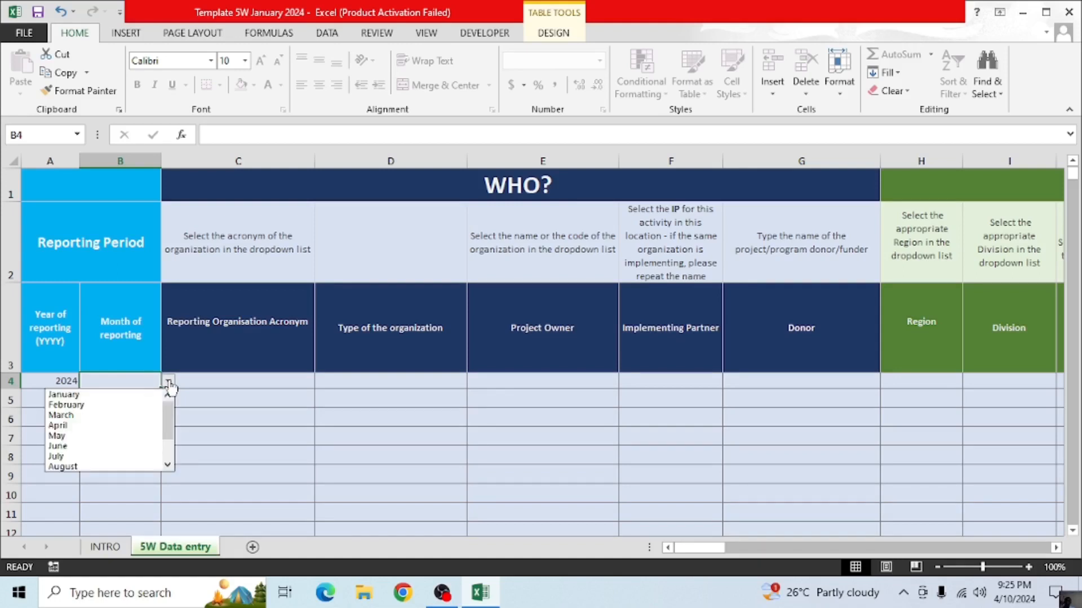
pyautogui.click(72, 426)
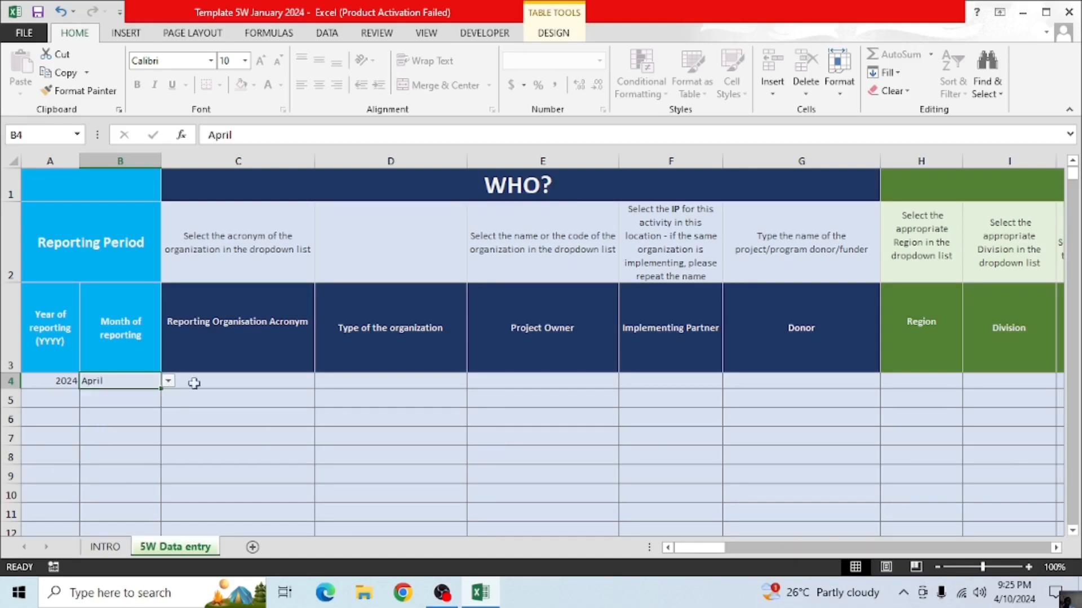
# Choose AMEF as the reporting organisation acronym in row 4
pyautogui.click(252, 381)
pyautogui.click(322, 382)
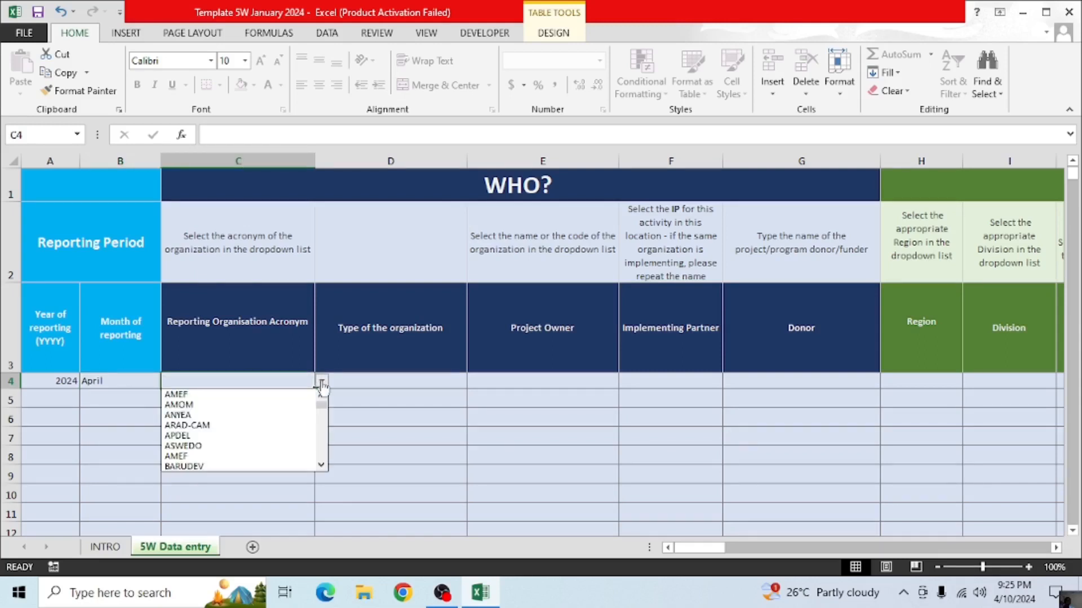
pyautogui.click(203, 394)
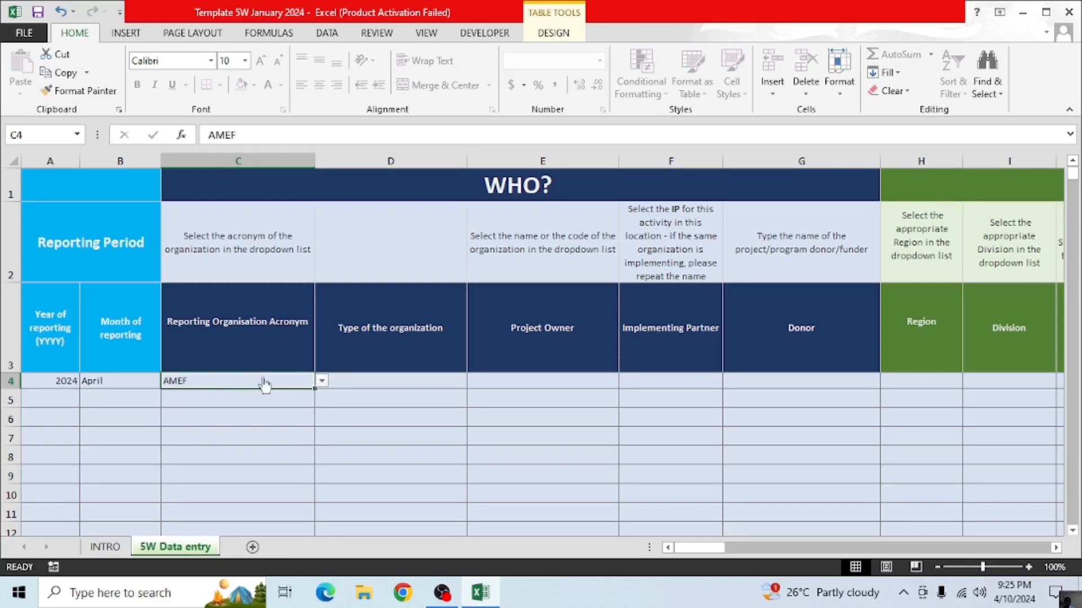
# Look through the available reporting organisation acronyms for row 4 without changing the selection
pyautogui.click(321, 383)
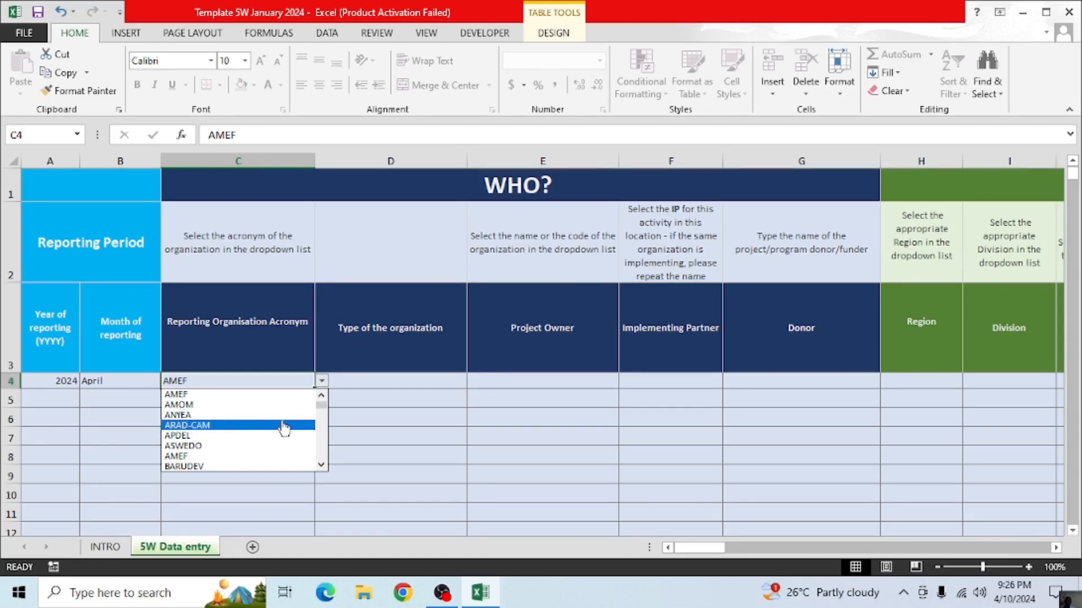
pyautogui.click(321, 465)
pyautogui.moveTo(324, 463); pyautogui.dragTo(321, 468)
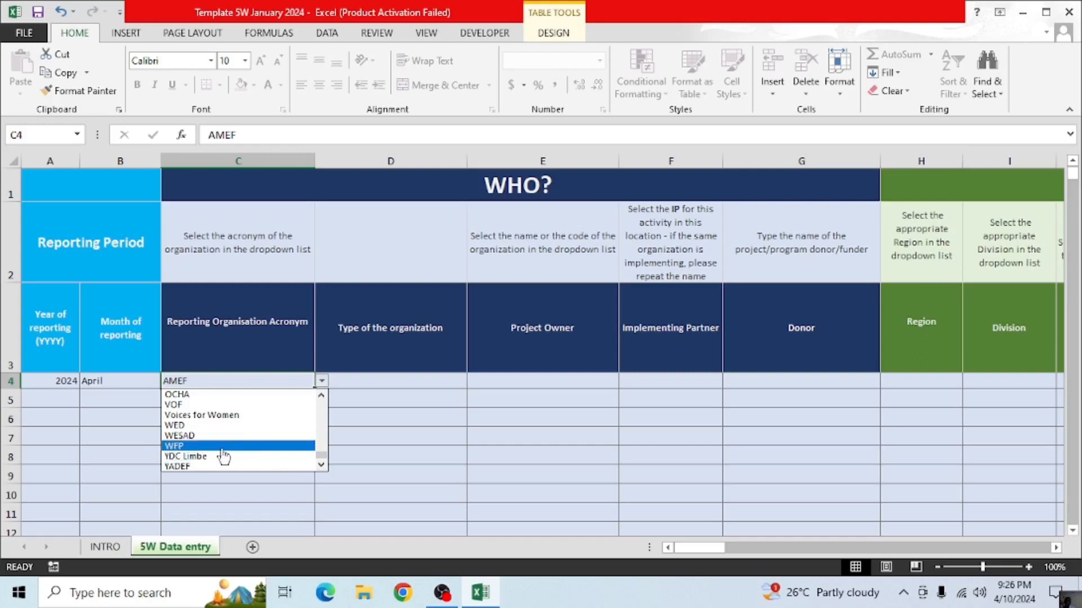
pyautogui.press('Escape')
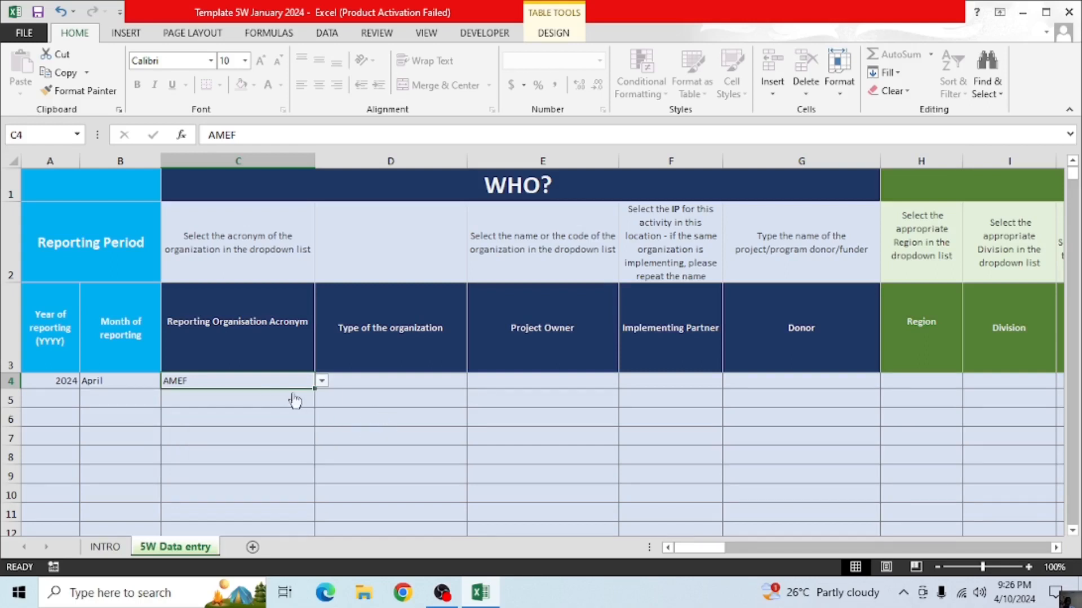
# Set the type of the organization in row 4 to National NGO
pyautogui.click(416, 388)
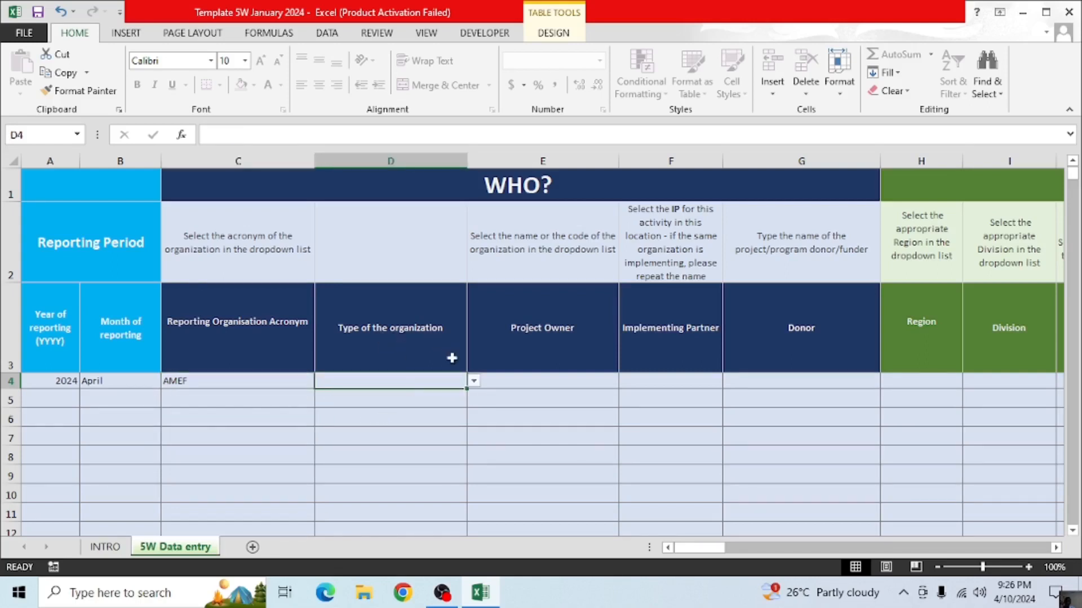
pyautogui.click(474, 382)
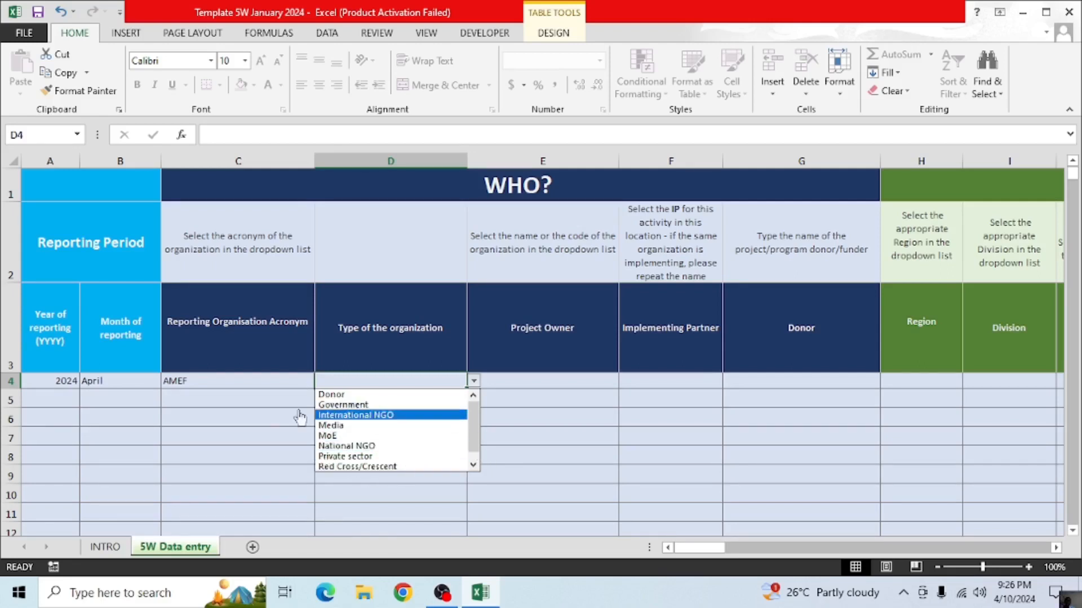
pyautogui.click(360, 448)
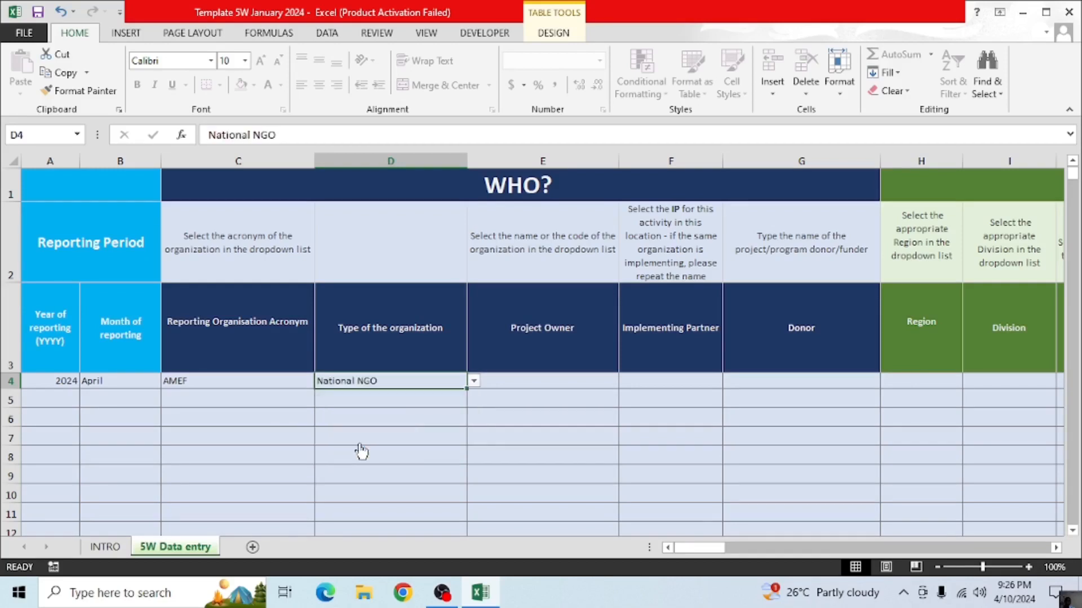
# Set the project owner in row 4 to AMEF
pyautogui.click(535, 384)
pyautogui.click(626, 381)
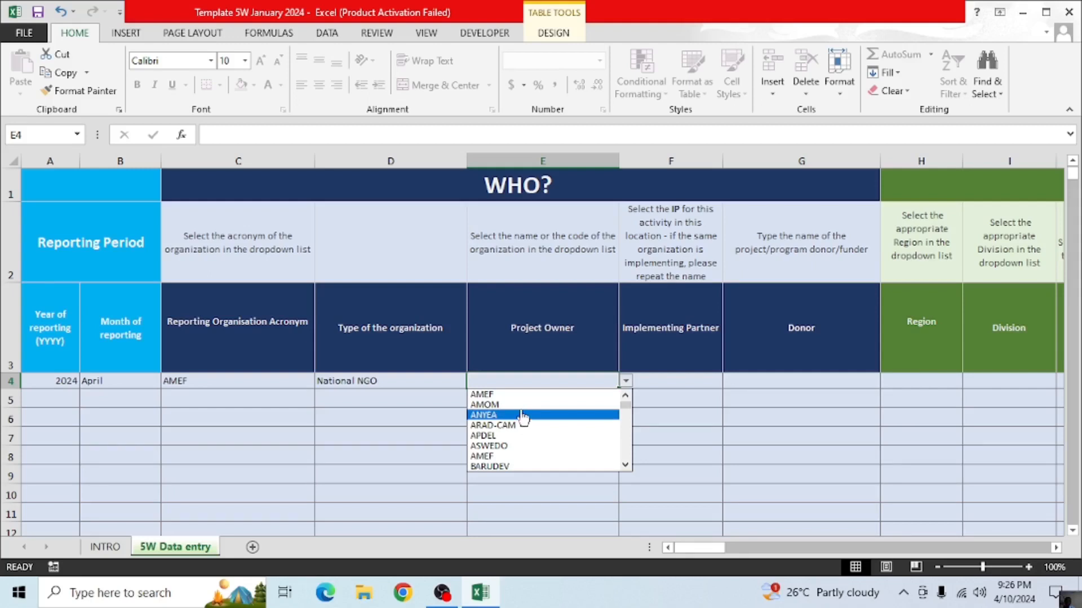
pyautogui.press('Escape')
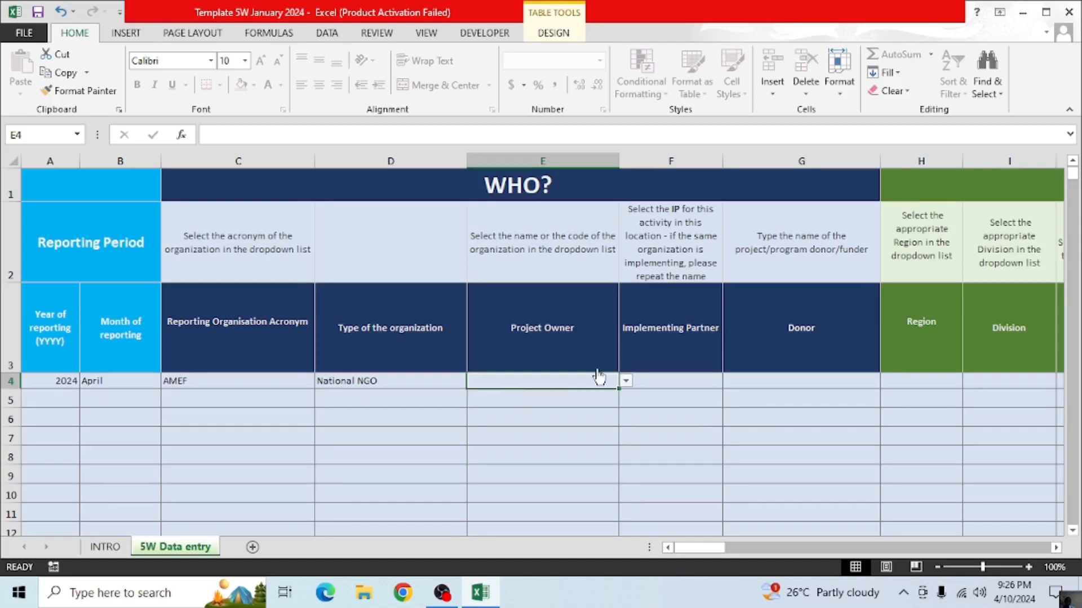
pyautogui.click(626, 382)
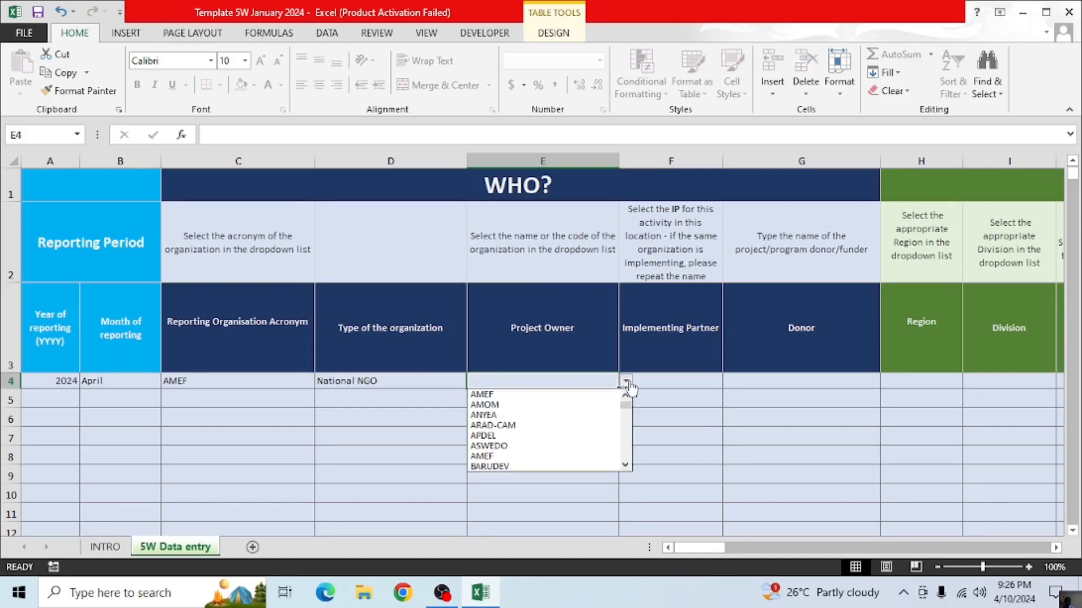
pyautogui.click(523, 397)
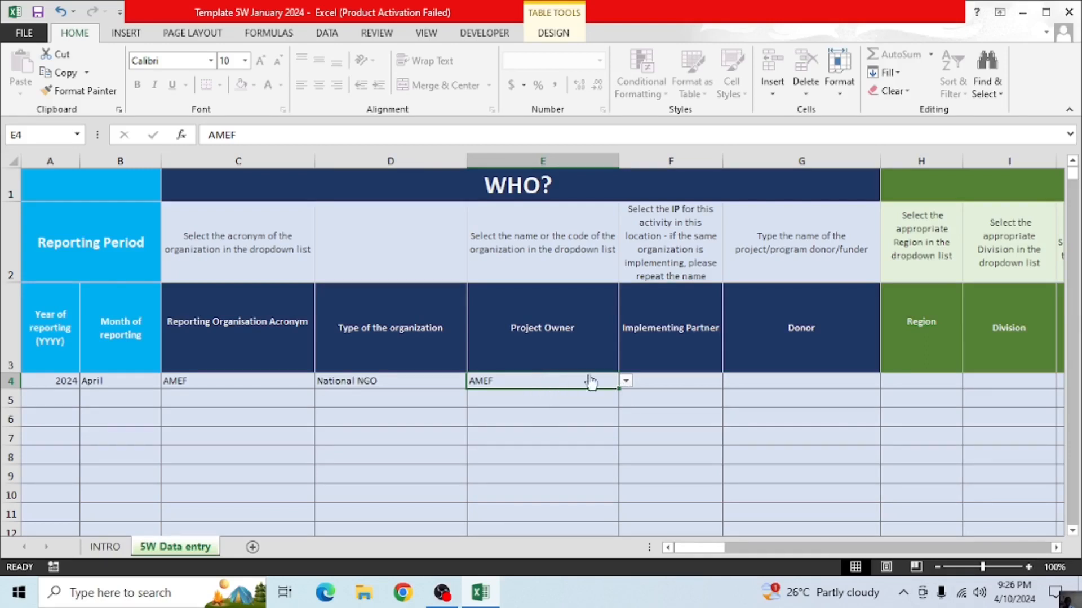
# Change the project owner in row 4 to WFP
pyautogui.click(625, 383)
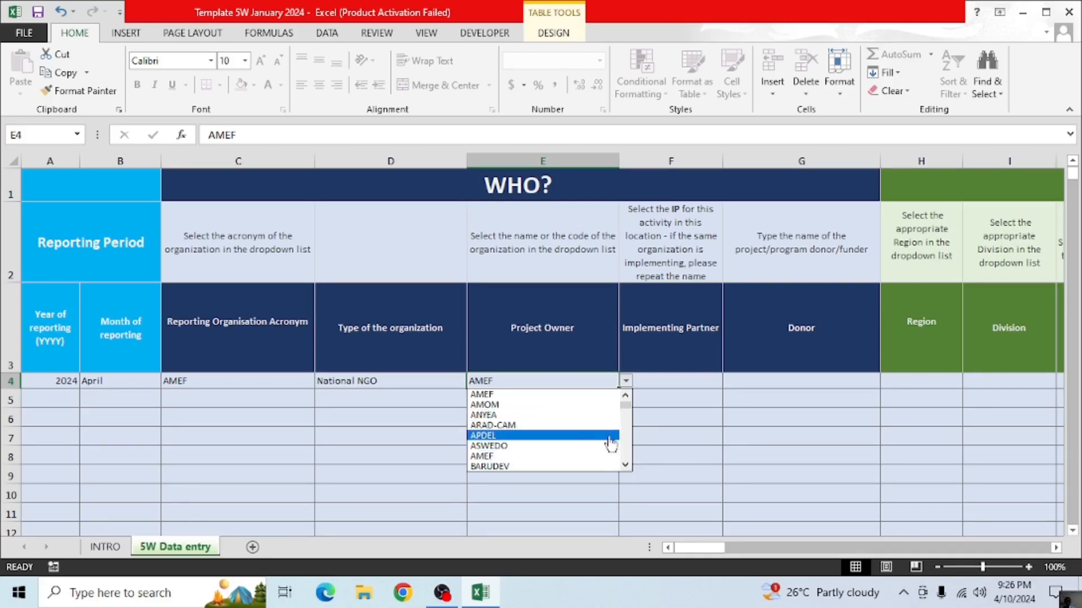
pyautogui.scroll(-3, 628, 455)
pyautogui.scroll(-15, 628, 455)
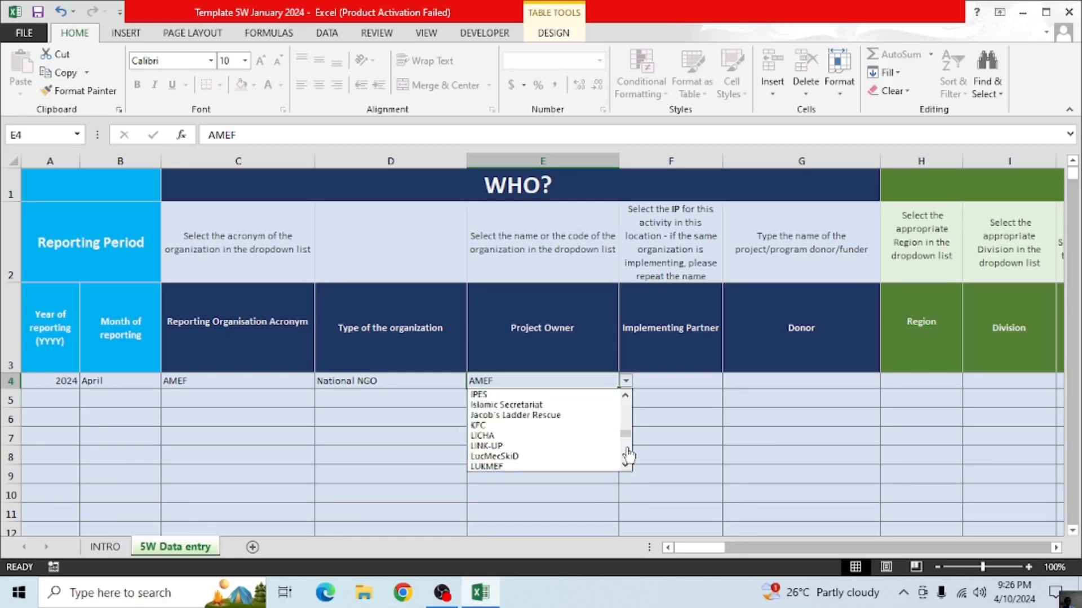
pyautogui.scroll(-6, 623, 462)
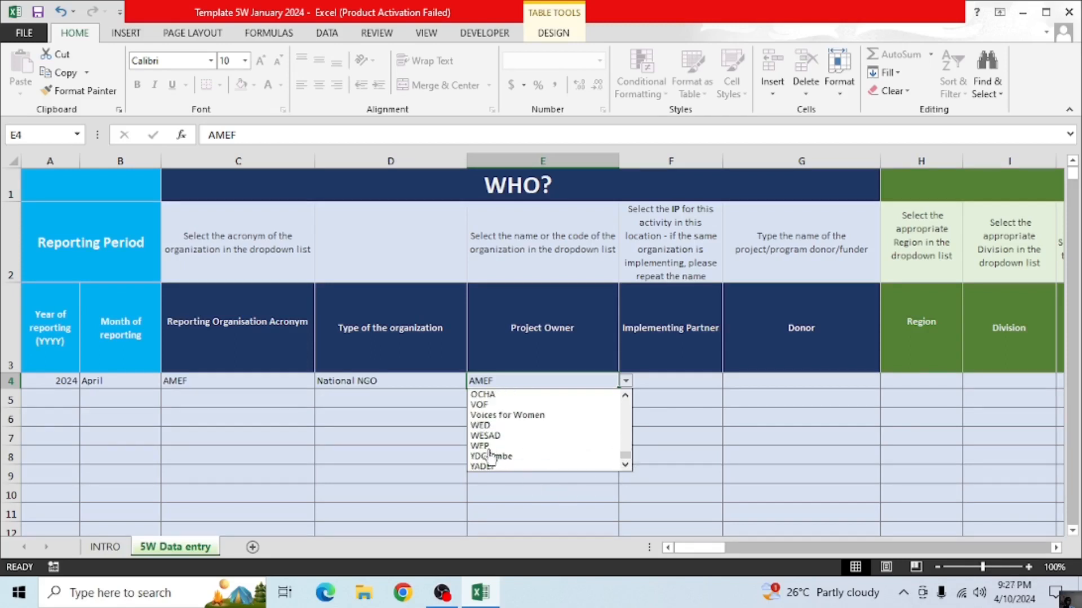
pyautogui.click(493, 398)
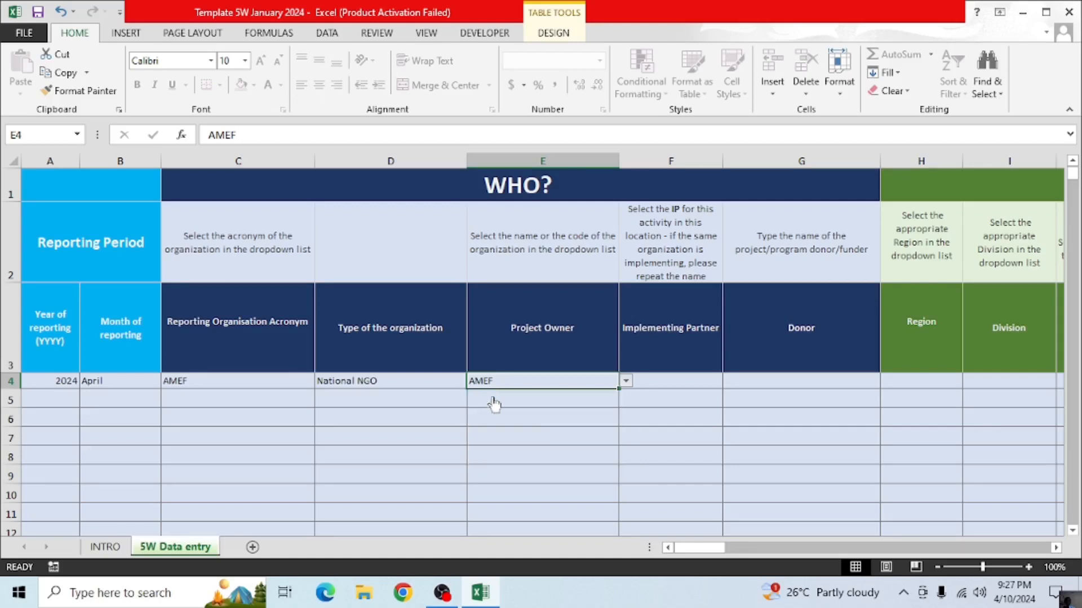
pyautogui.click(625, 381)
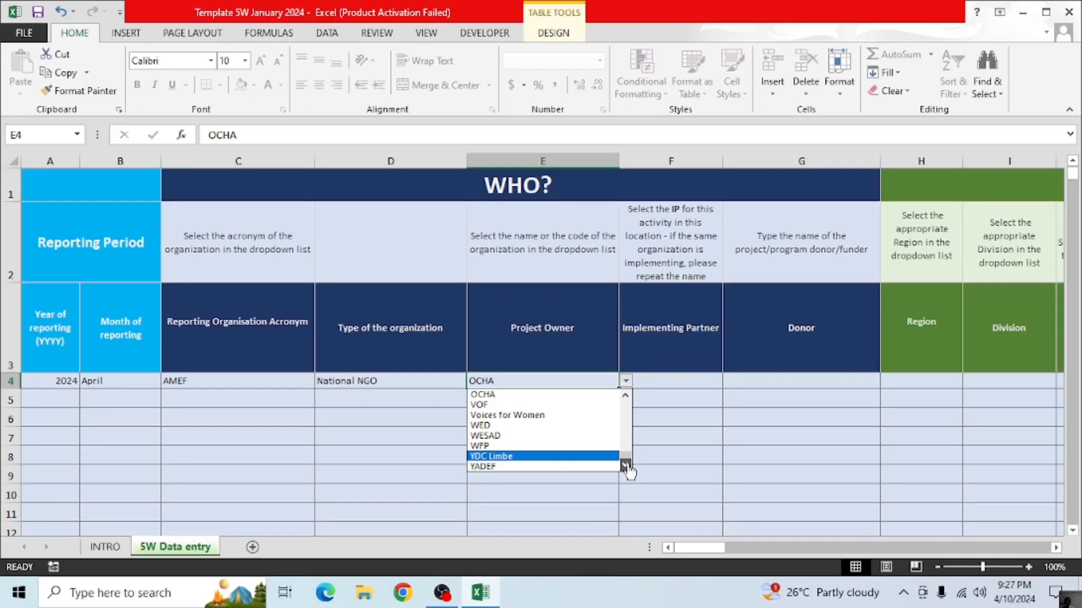
pyautogui.click(490, 446)
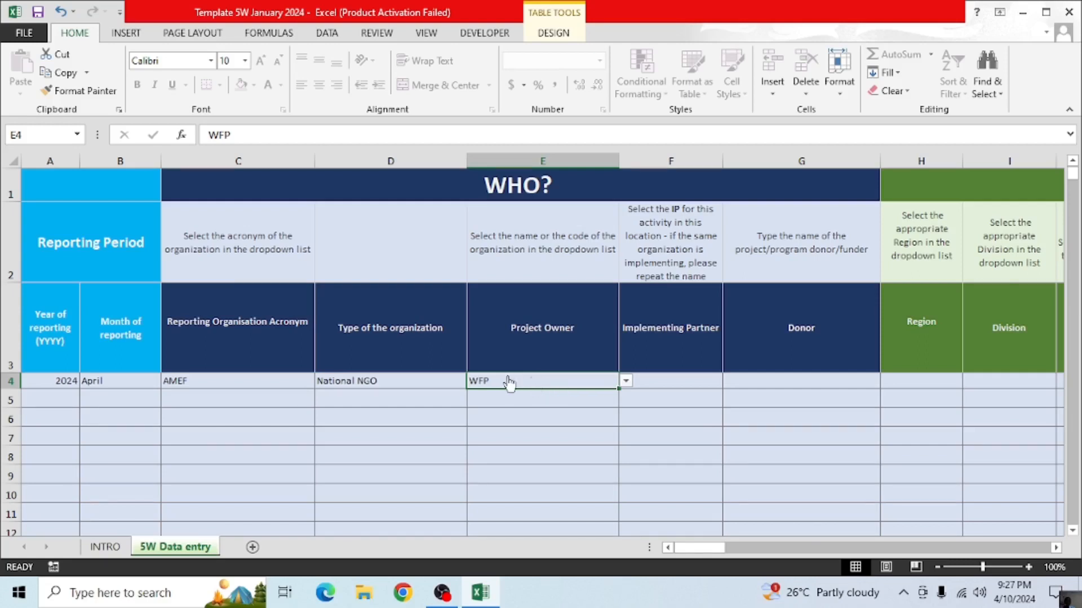
# Set the implementing partner in row 4 to AMEF and go to the row's Donor cell
pyautogui.click(678, 382)
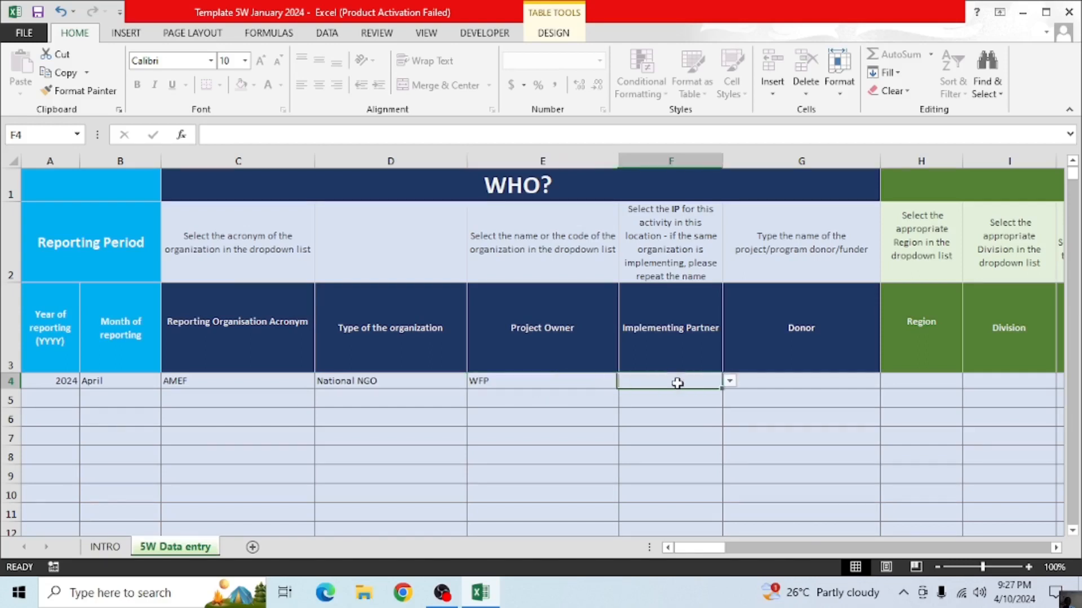
pyautogui.click(730, 381)
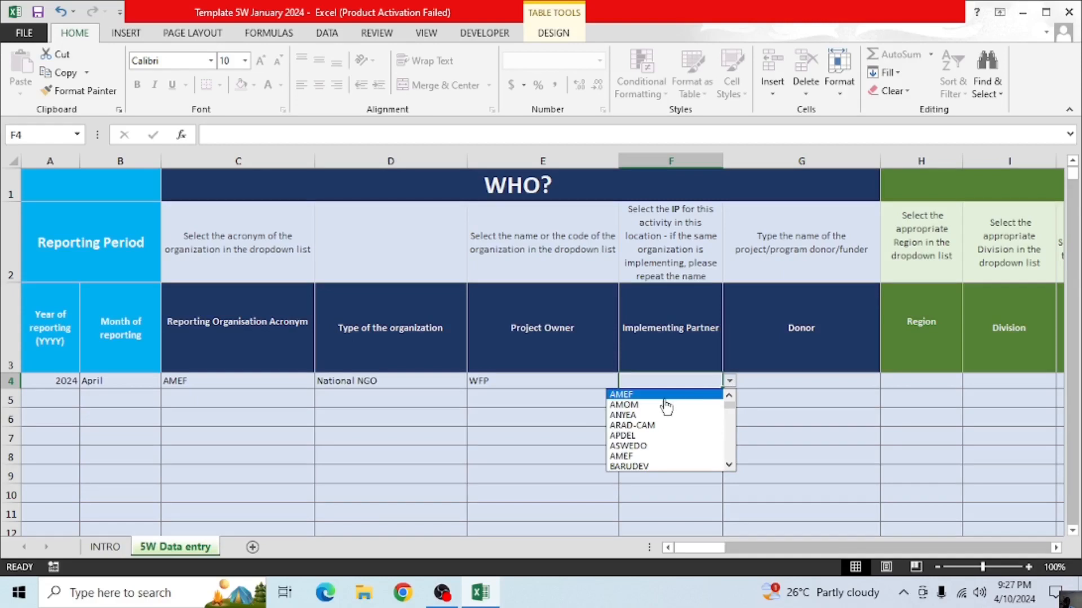
pyautogui.click(664, 394)
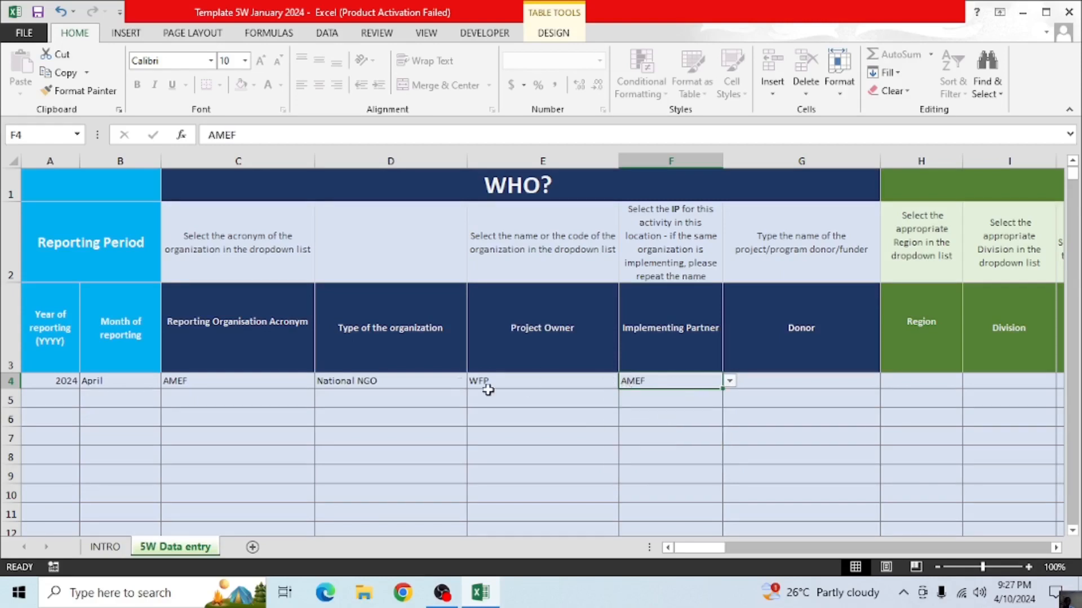
pyautogui.click(808, 383)
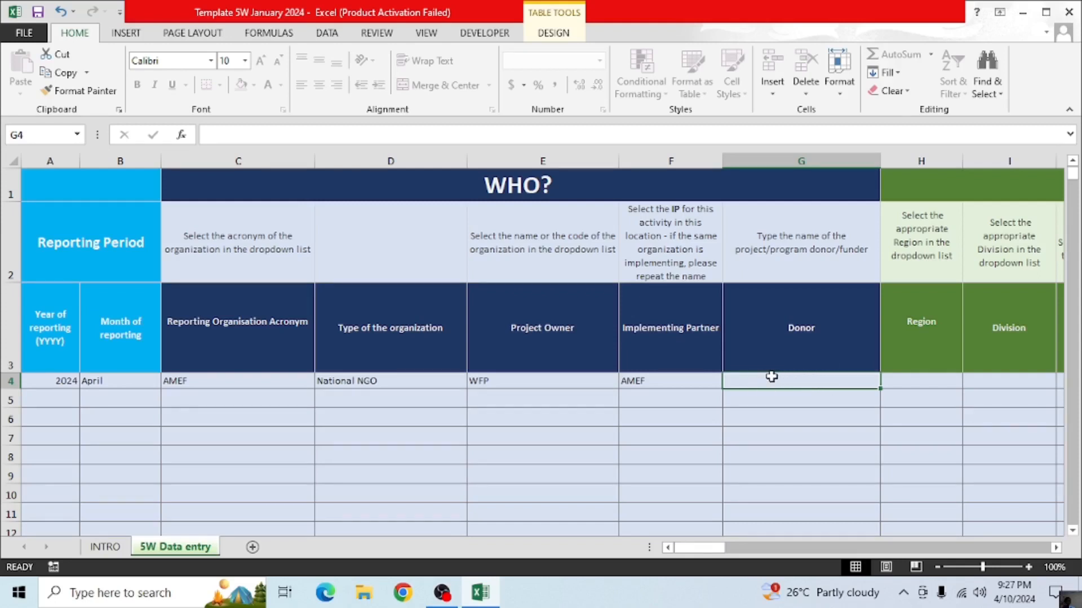
# Set the region in row 4 to North-West and the division to Boyo
pyautogui.hscroll(3, 507, 393)
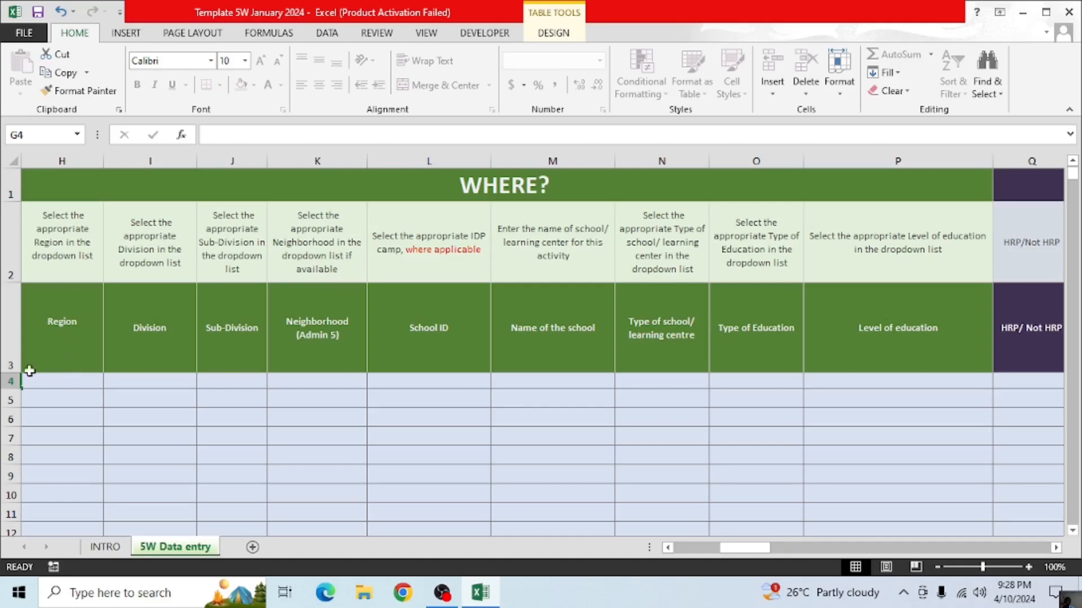
pyautogui.click(66, 377)
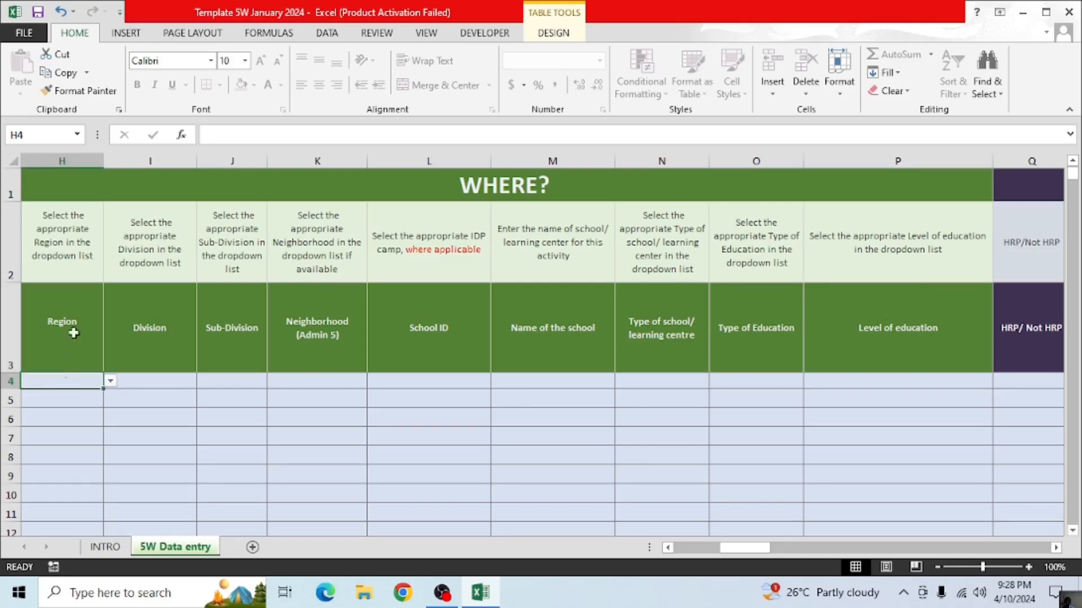
pyautogui.click(110, 382)
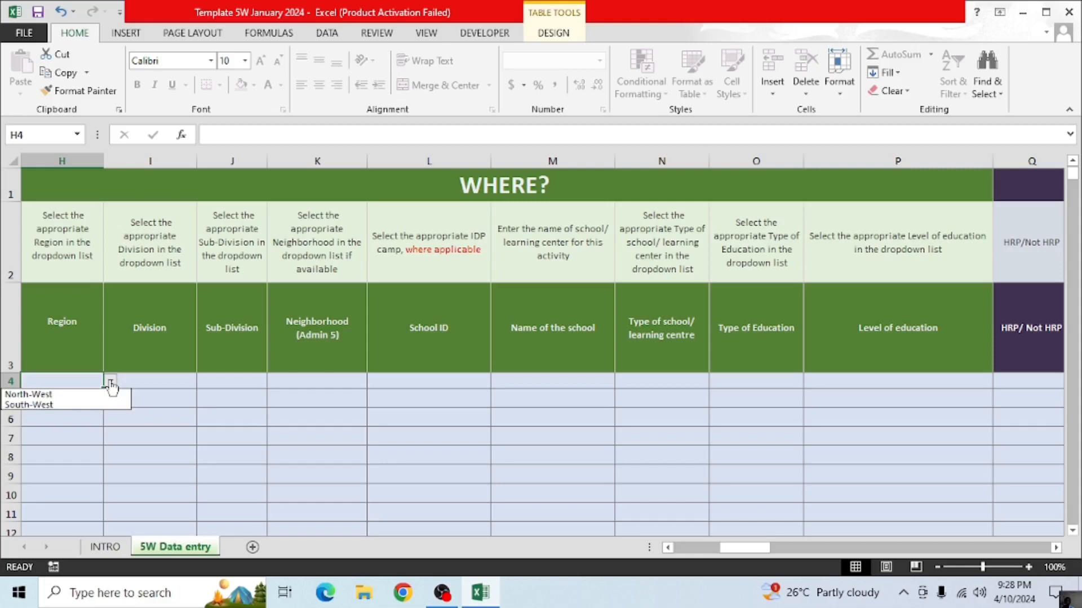
pyautogui.click(53, 395)
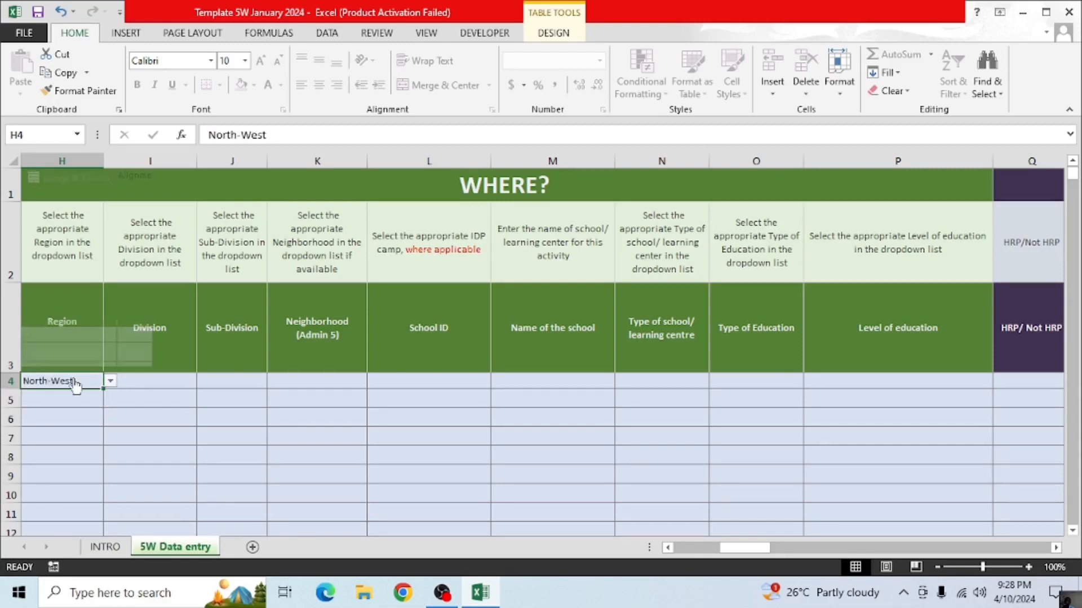
pyautogui.click(153, 378)
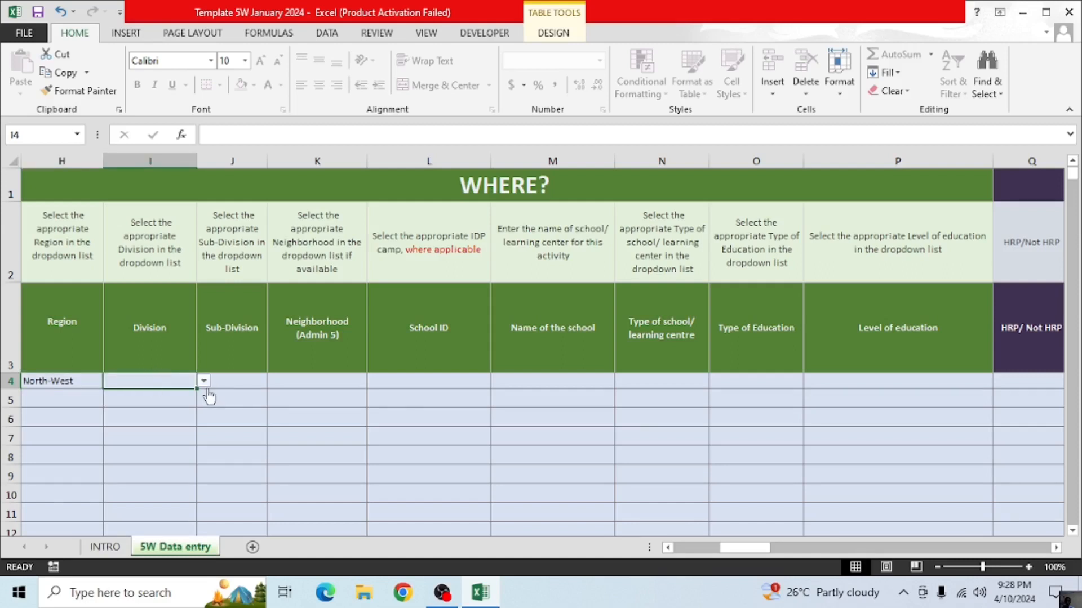
pyautogui.click(203, 382)
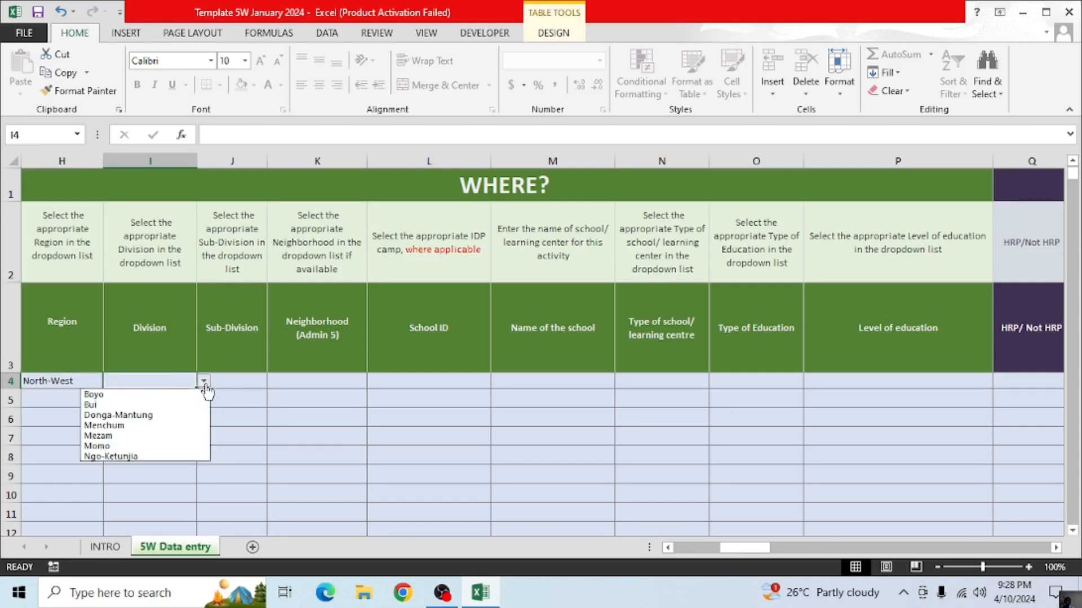
pyautogui.click(129, 395)
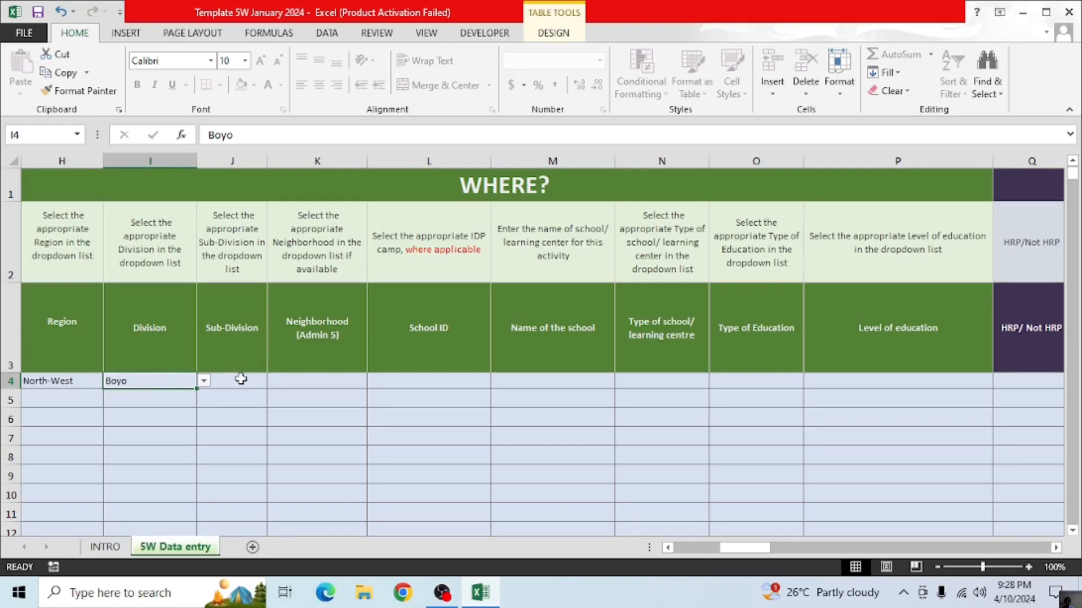
# Review the available sub-divisions for the Boyo division in row 4 without choosing one
pyautogui.click(240, 379)
pyautogui.click(274, 381)
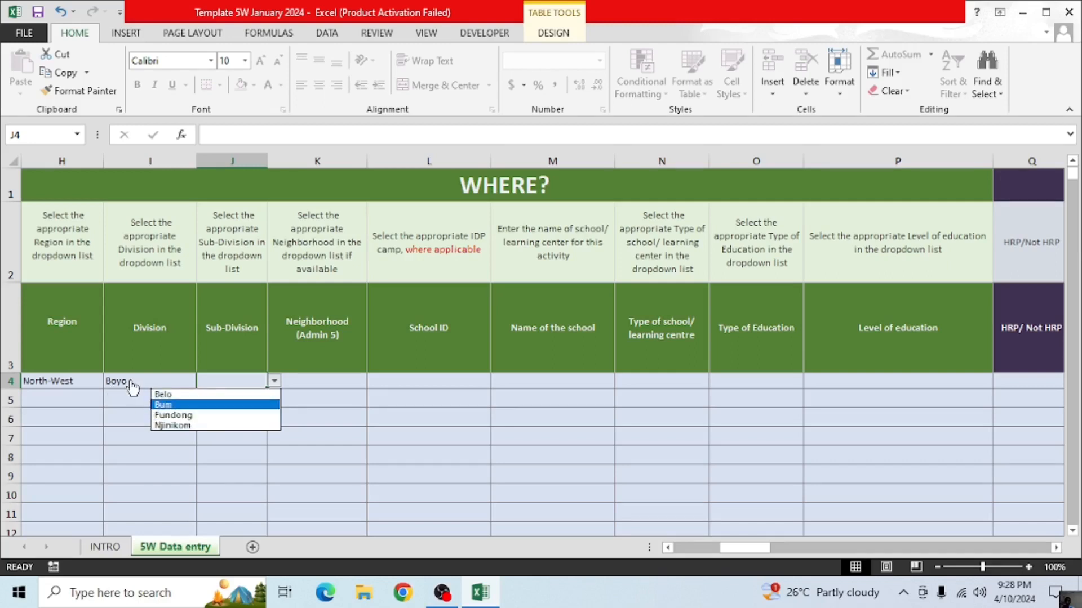
pyautogui.click(313, 391)
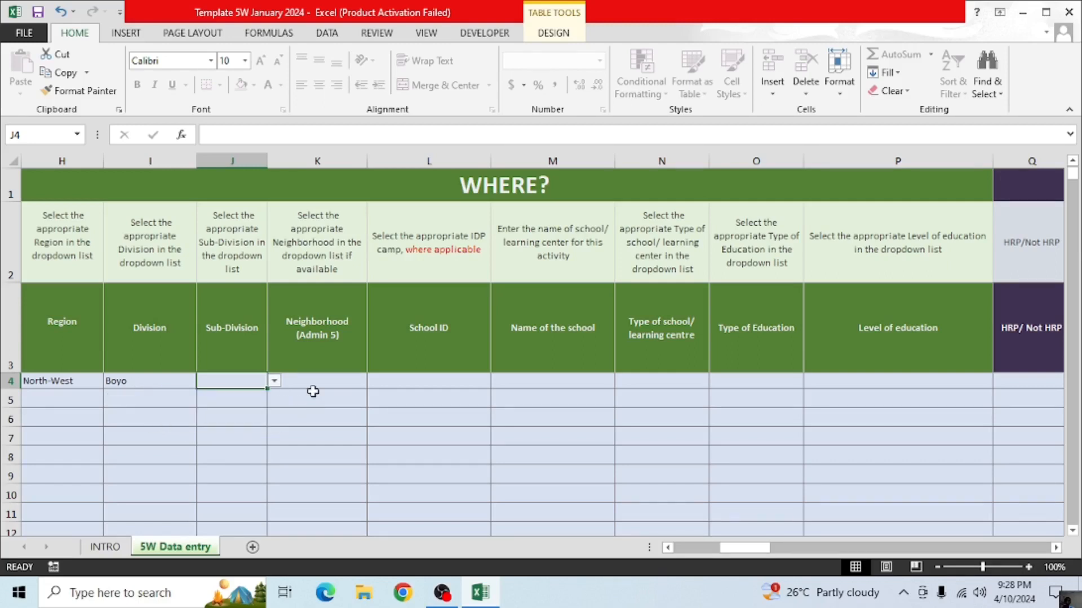
# Set the region in row 5 to South-West and the division to Fako
pyautogui.click(79, 398)
pyautogui.click(110, 401)
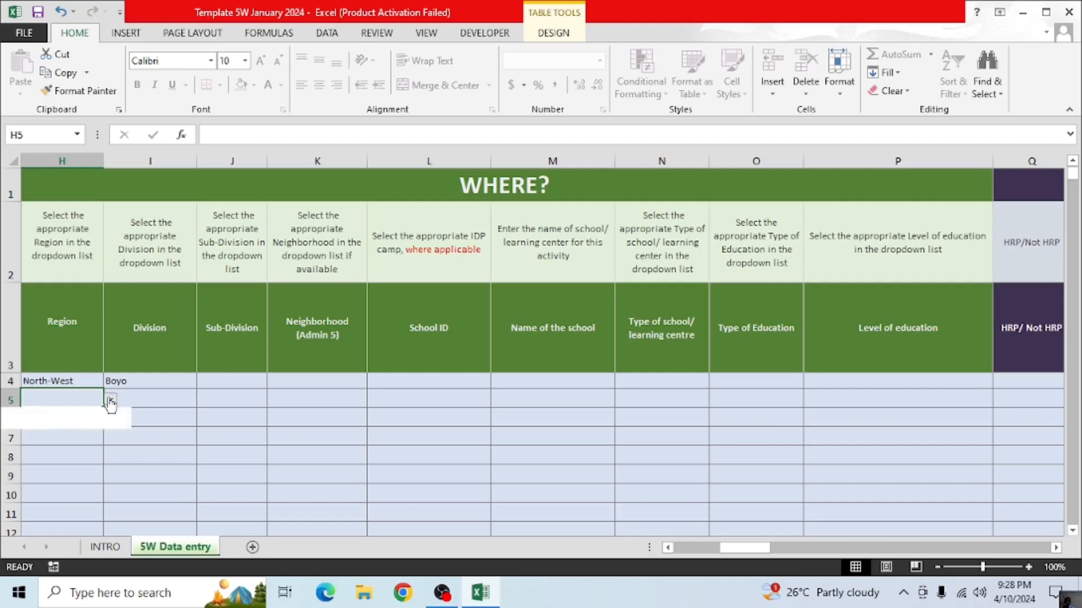
pyautogui.click(39, 425)
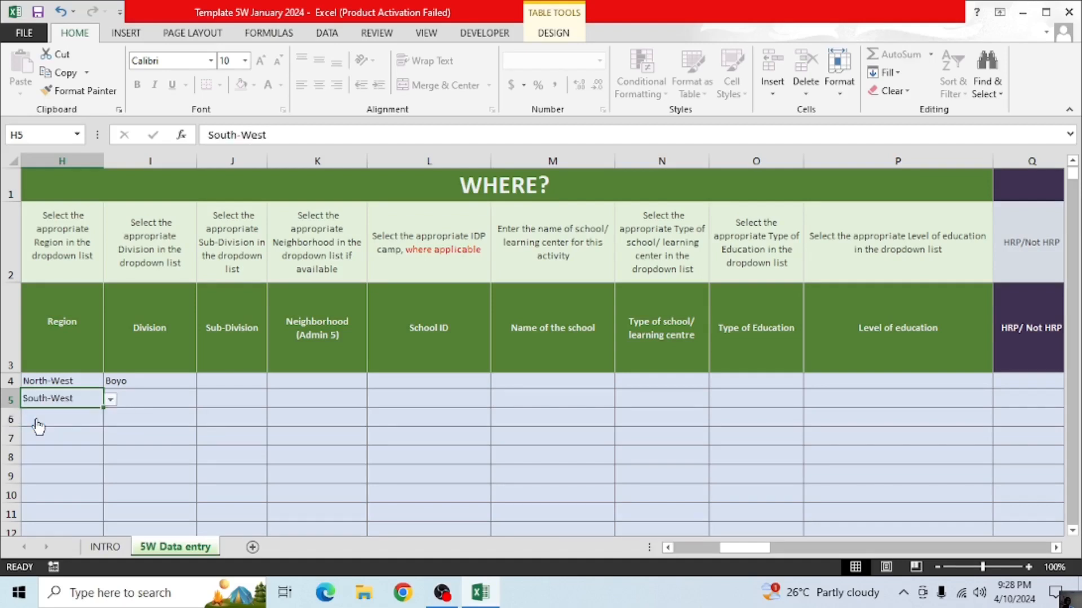
pyautogui.click(133, 398)
pyautogui.click(204, 400)
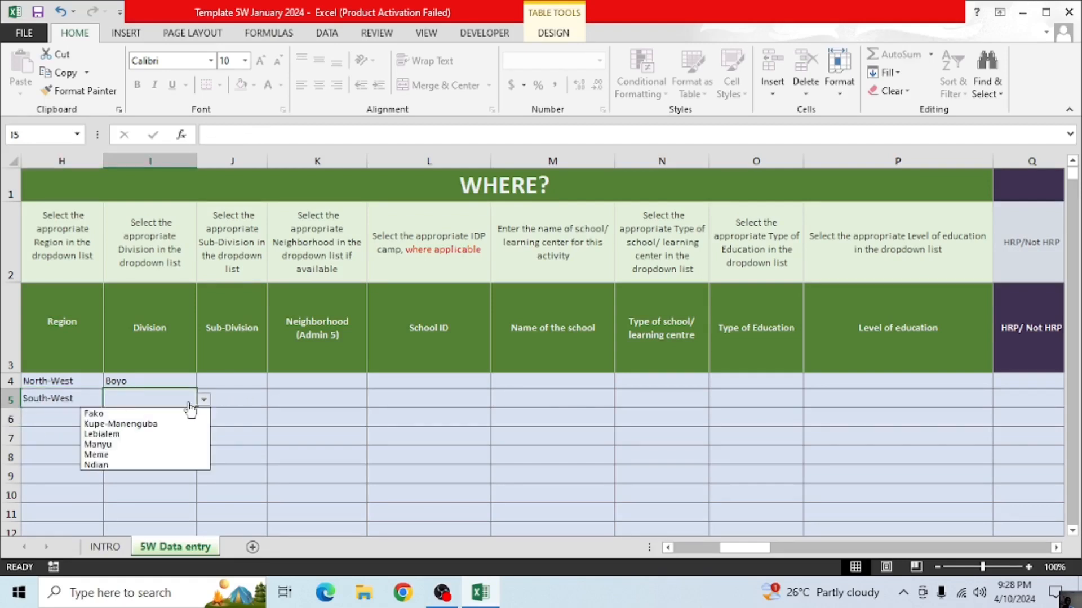
pyautogui.click(130, 414)
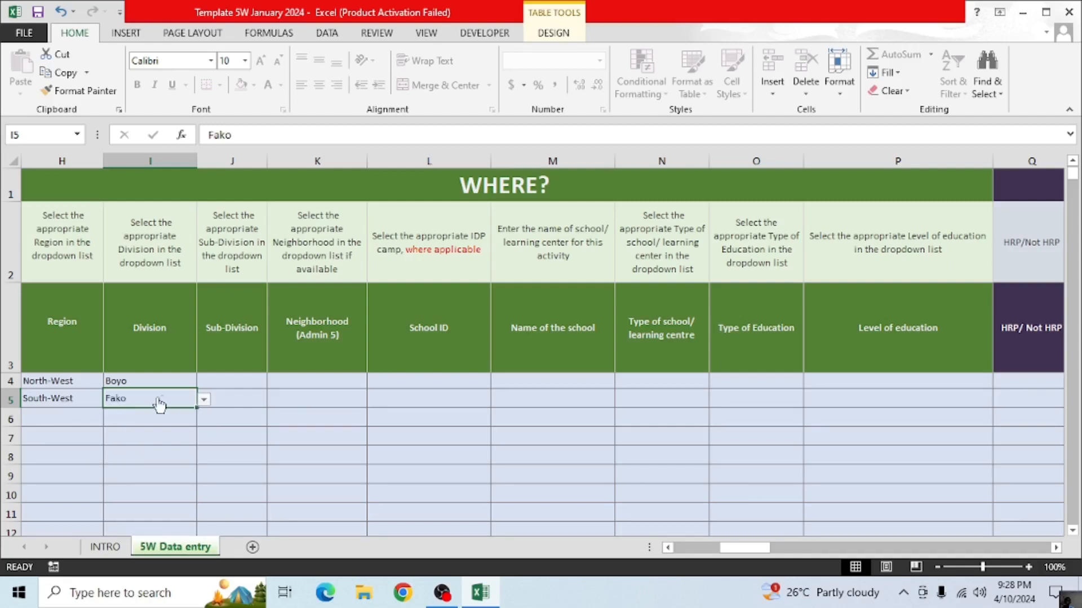
# Review the available sub-divisions for the Fako division in row 5 without choosing one
pyautogui.click(248, 399)
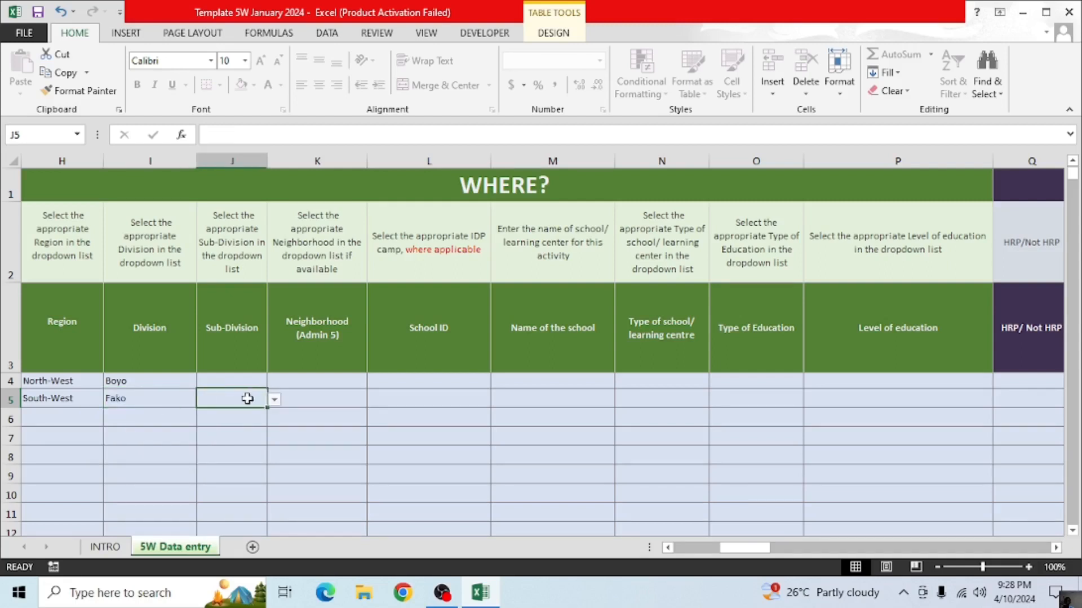
pyautogui.click(275, 401)
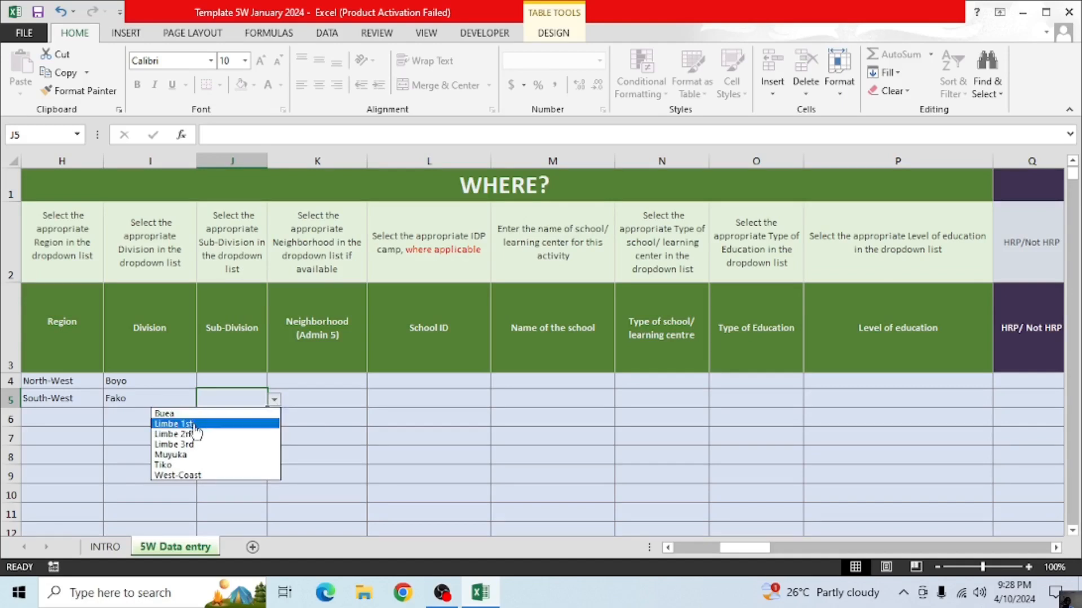
pyautogui.click(334, 432)
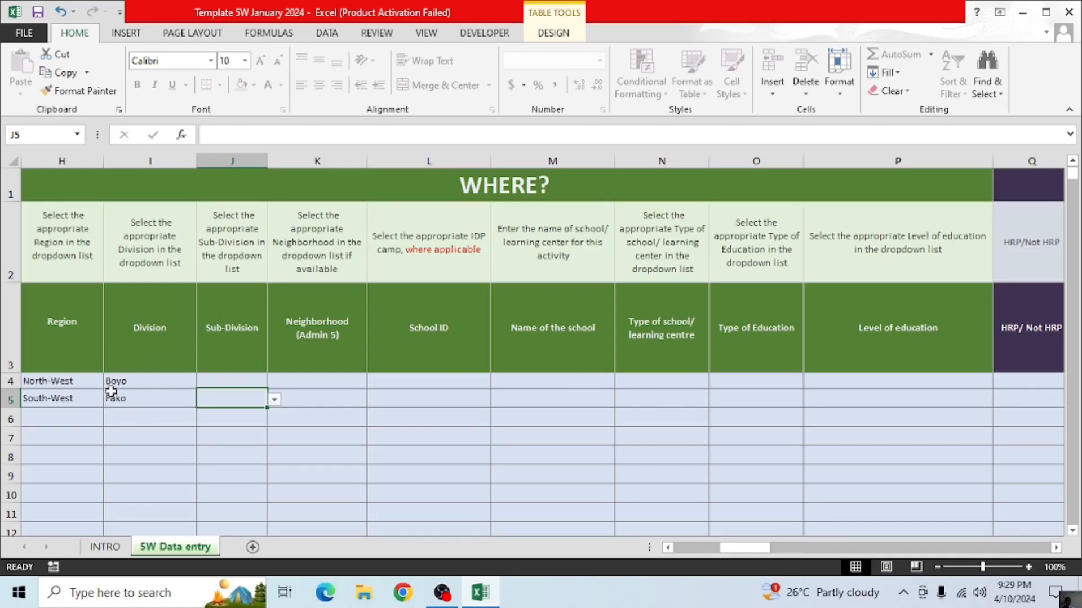
# Enter "Great Learning" as the name of the school in row 4
pyautogui.click(322, 381)
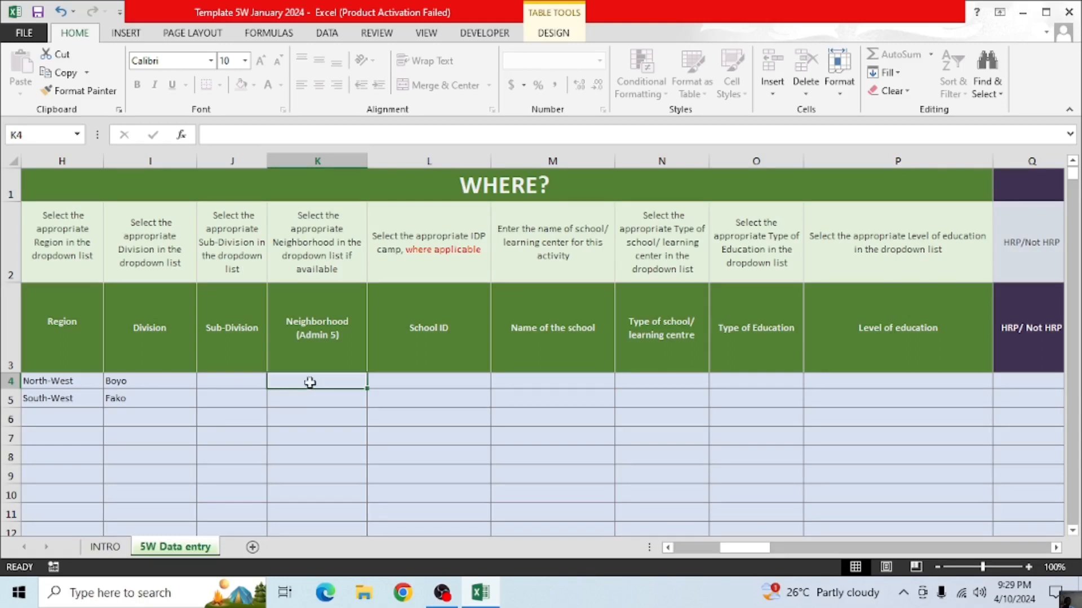
pyautogui.click(441, 378)
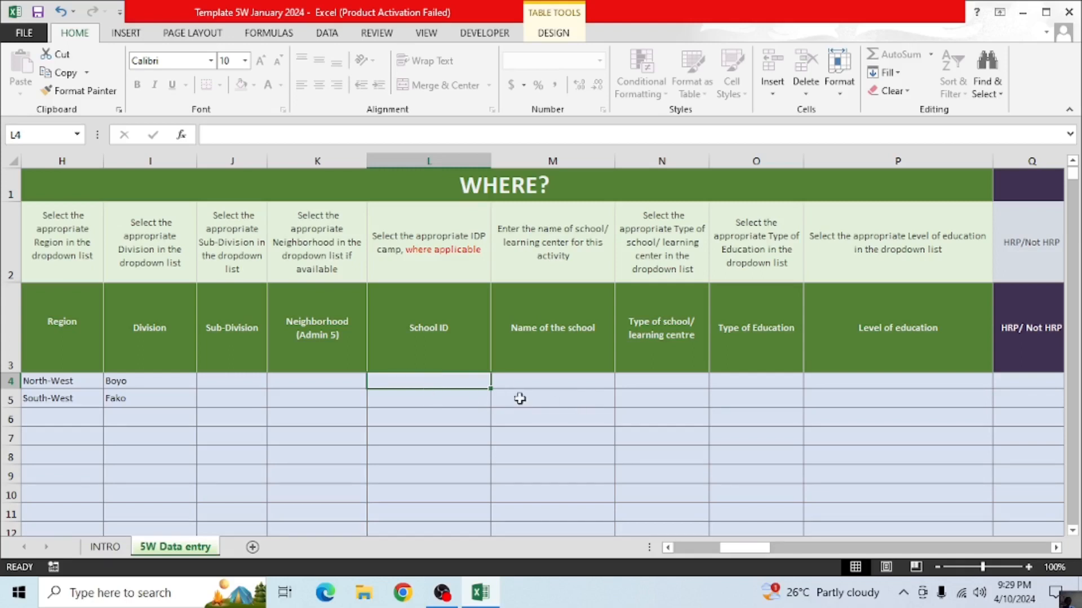
pyautogui.click(557, 380)
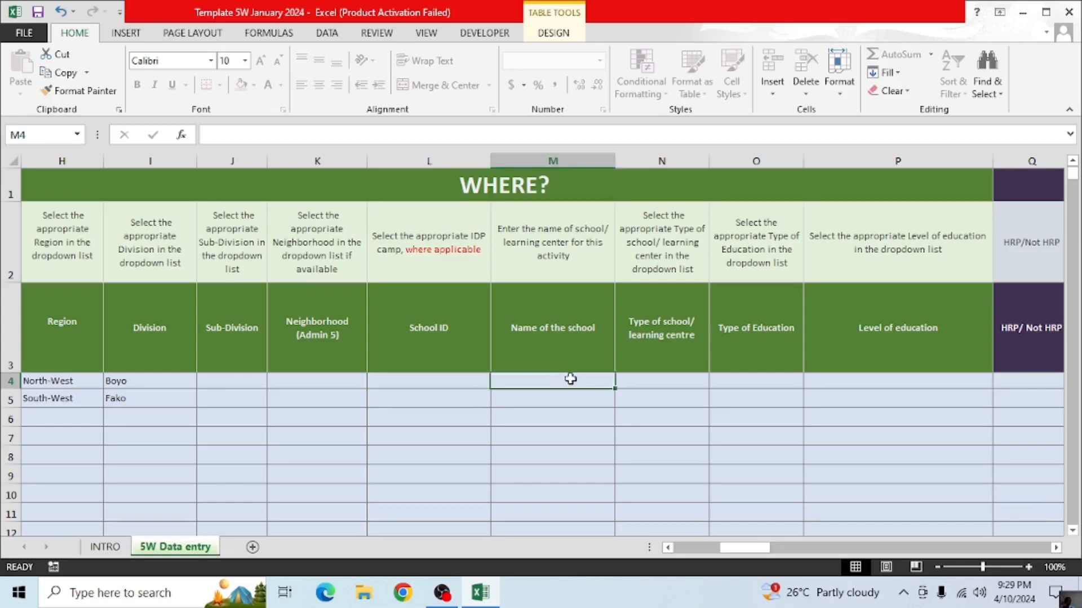
pyautogui.doubleClick(532, 381)
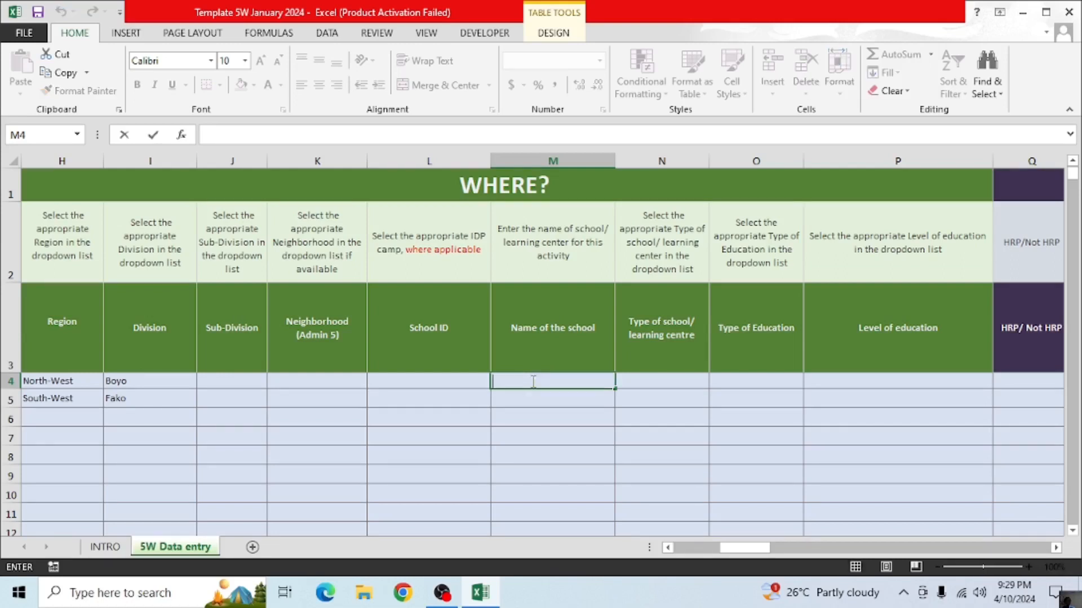
pyautogui.write('Great Learning')
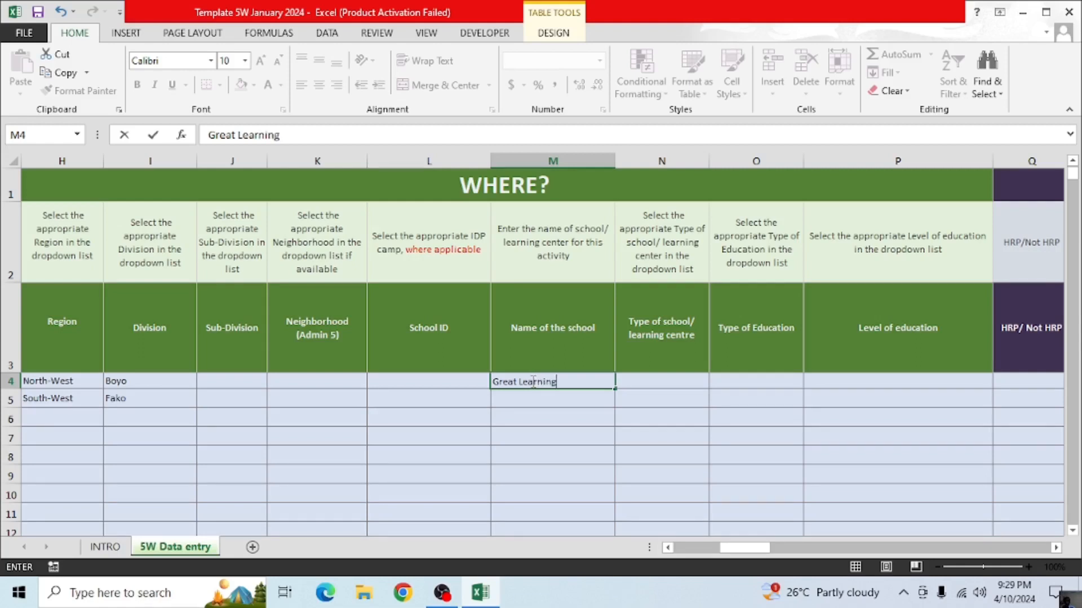
pyautogui.click(652, 469)
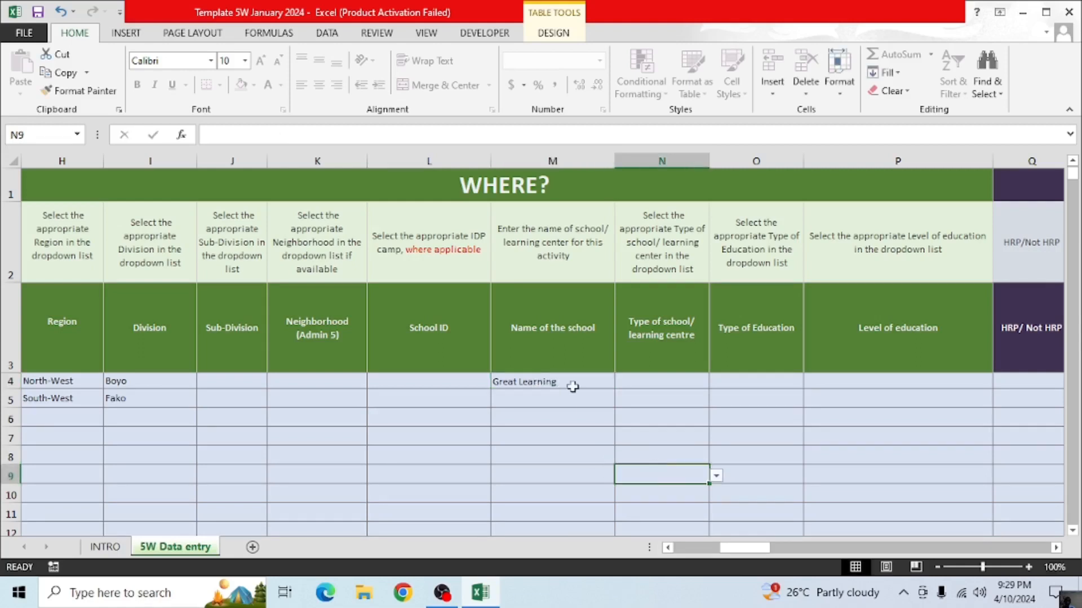
# Enter "GL" as the School ID in row 4, abbreviating the school's name
pyautogui.click(437, 381)
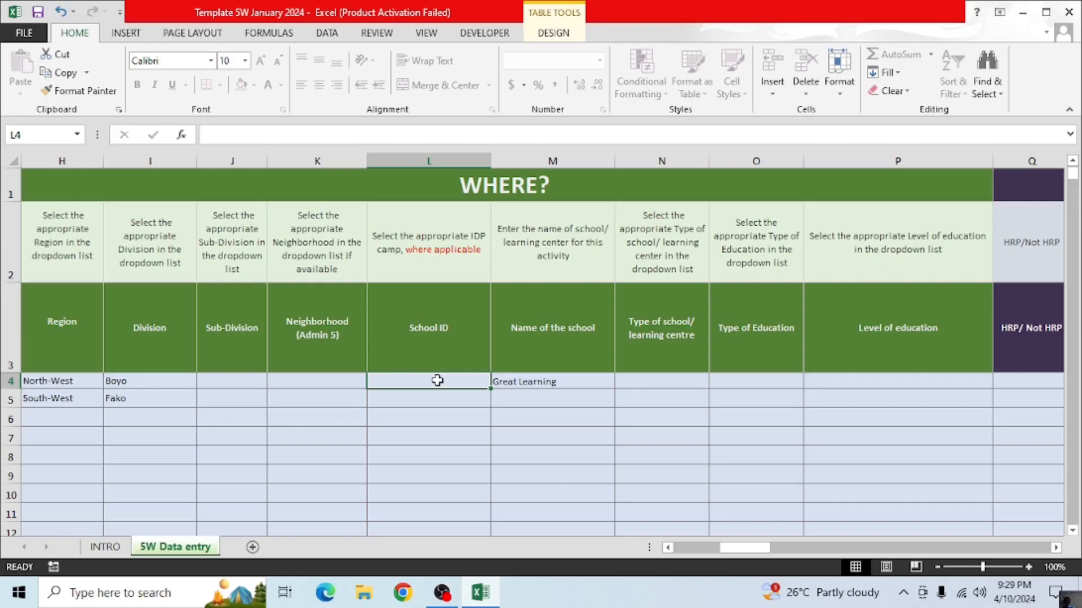
pyautogui.write('G')
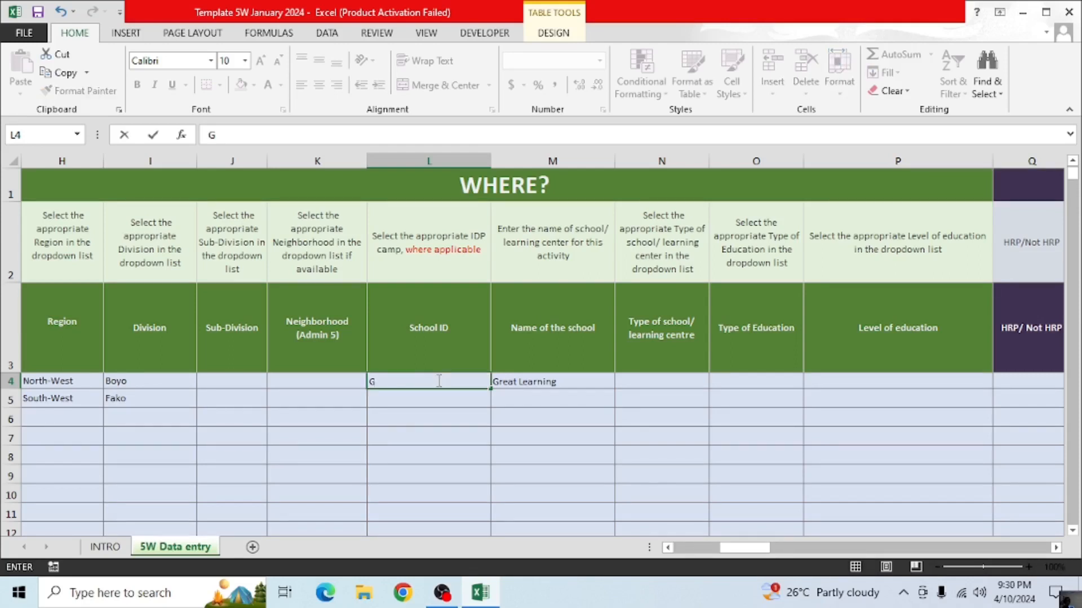
pyautogui.click(479, 432)
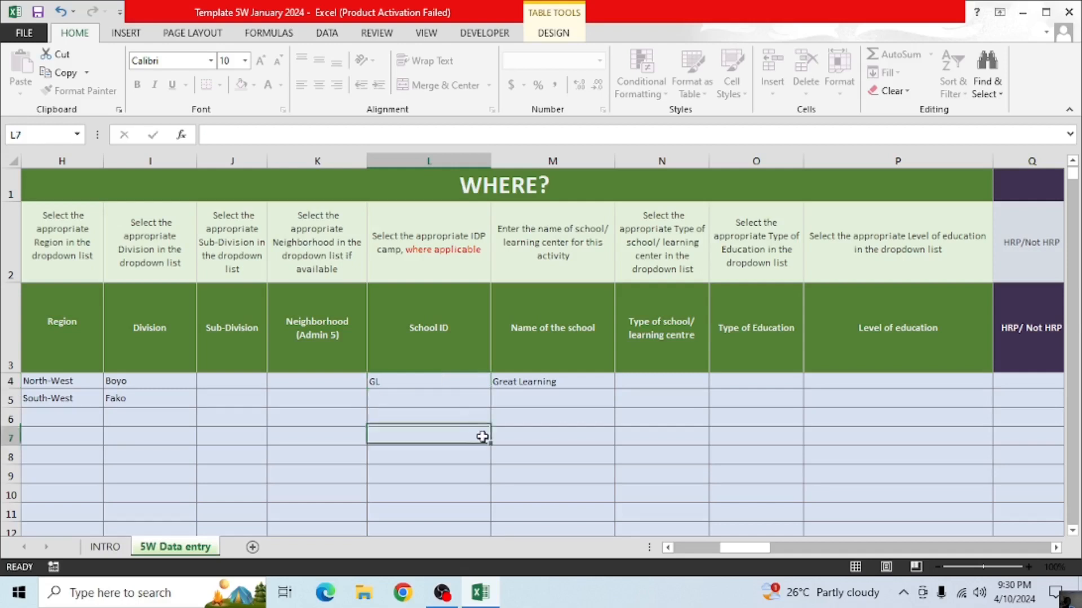
pyautogui.click(549, 378)
pyautogui.click(420, 380)
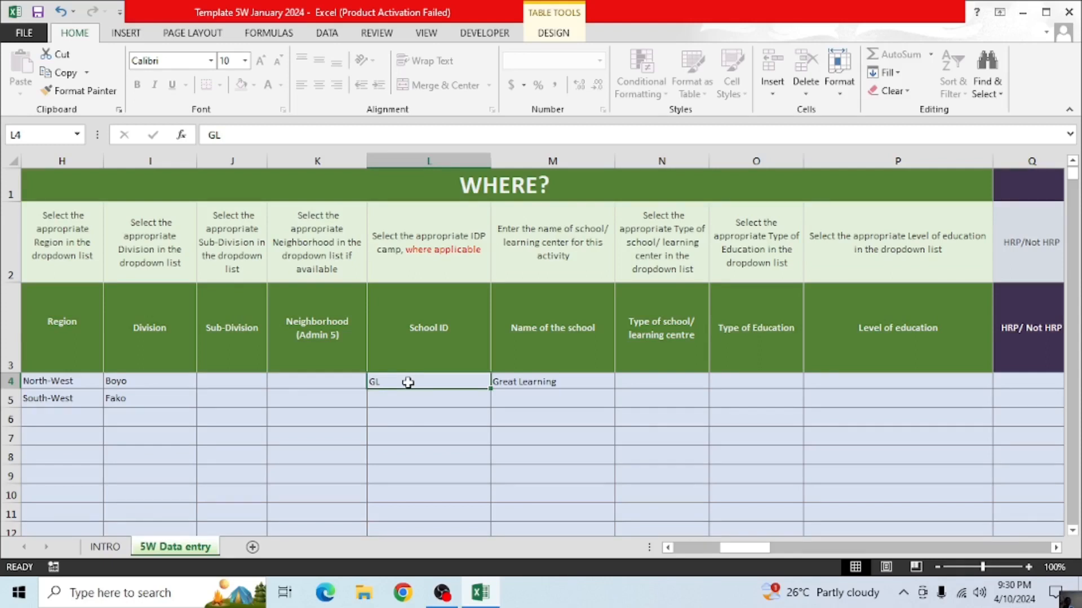
# Review the available types of school/learning centre for row 4 without choosing one
pyautogui.click(651, 380)
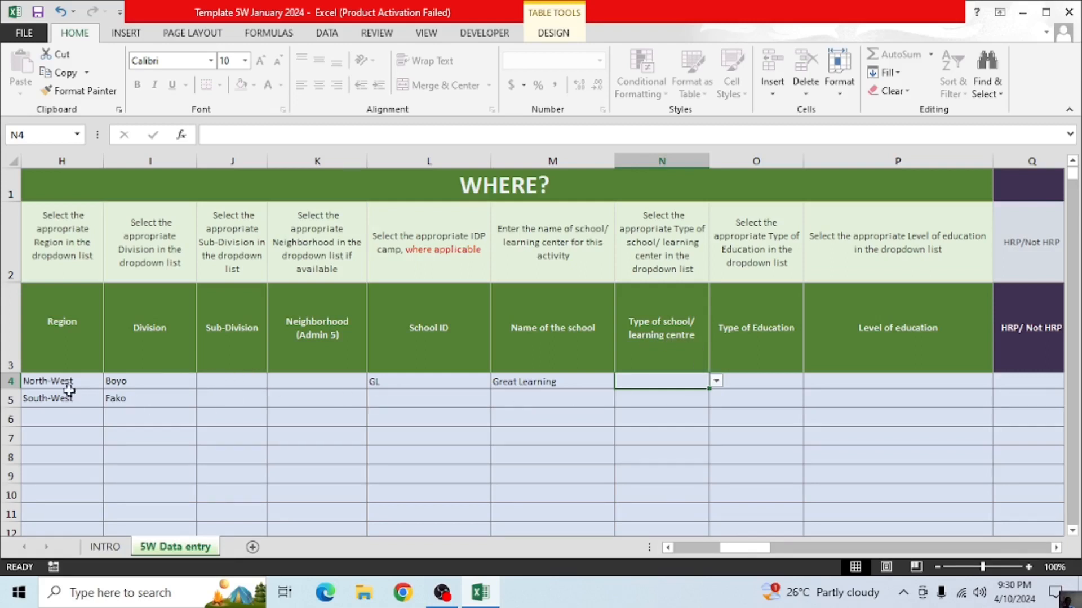
pyautogui.click(715, 382)
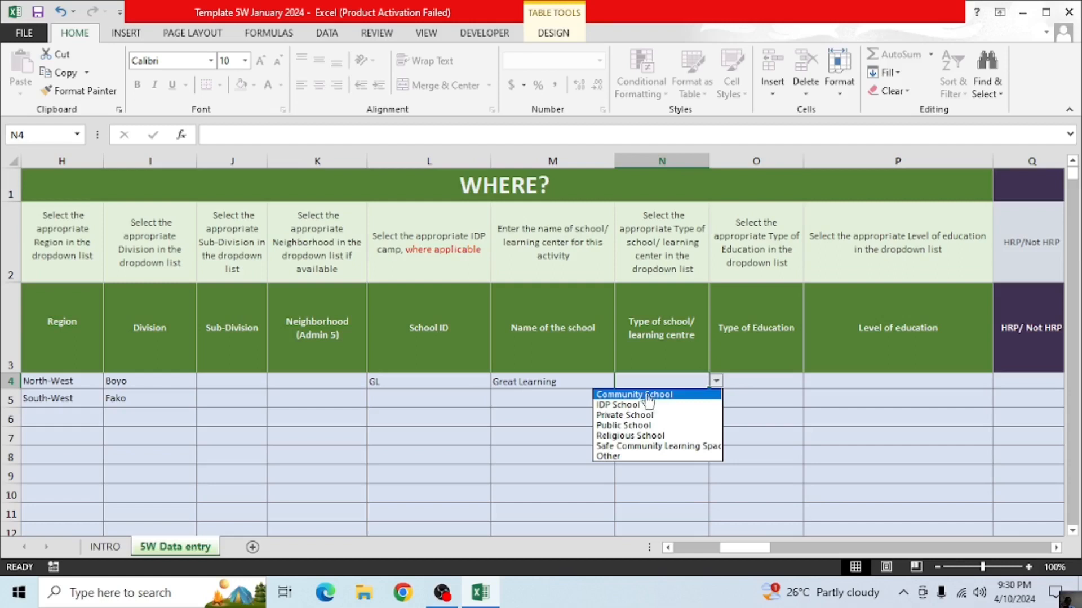
pyautogui.click(758, 395)
# Set the Type of Education in row 4 to Formal
pyautogui.click(759, 381)
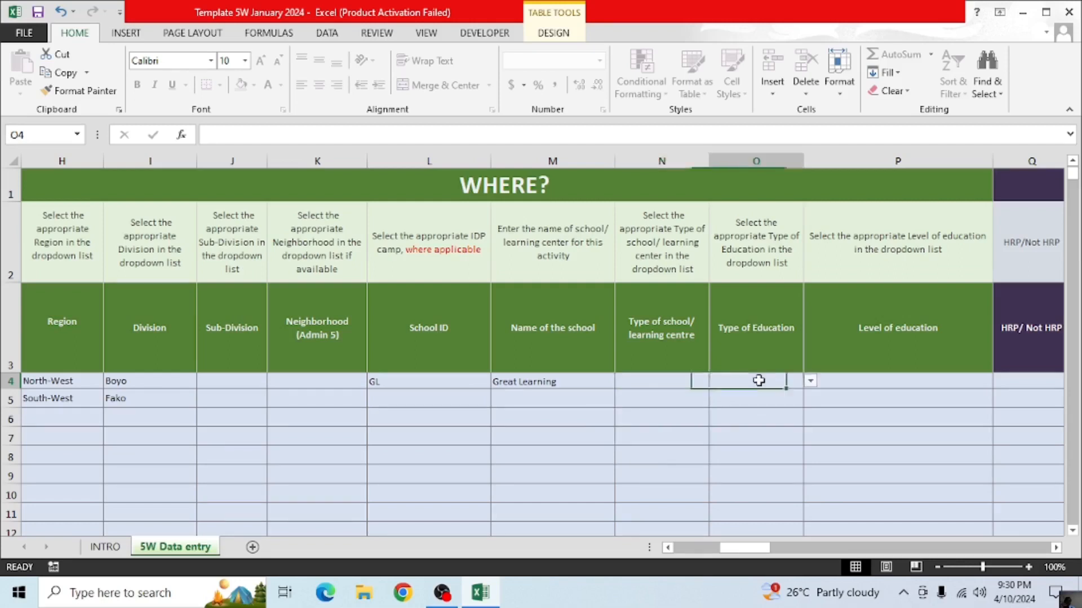
pyautogui.click(810, 381)
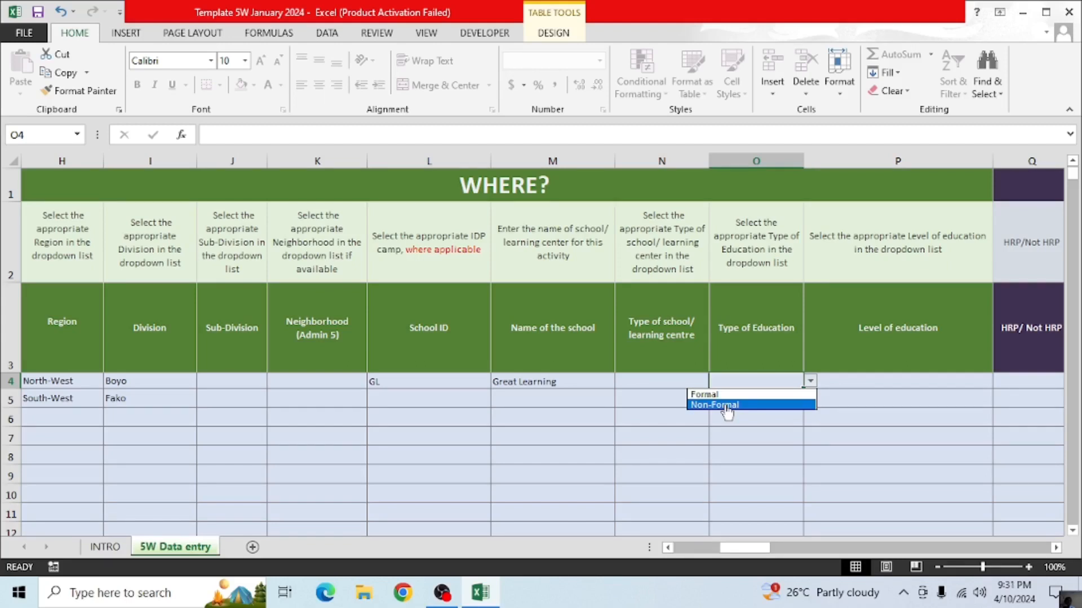
pyautogui.click(705, 395)
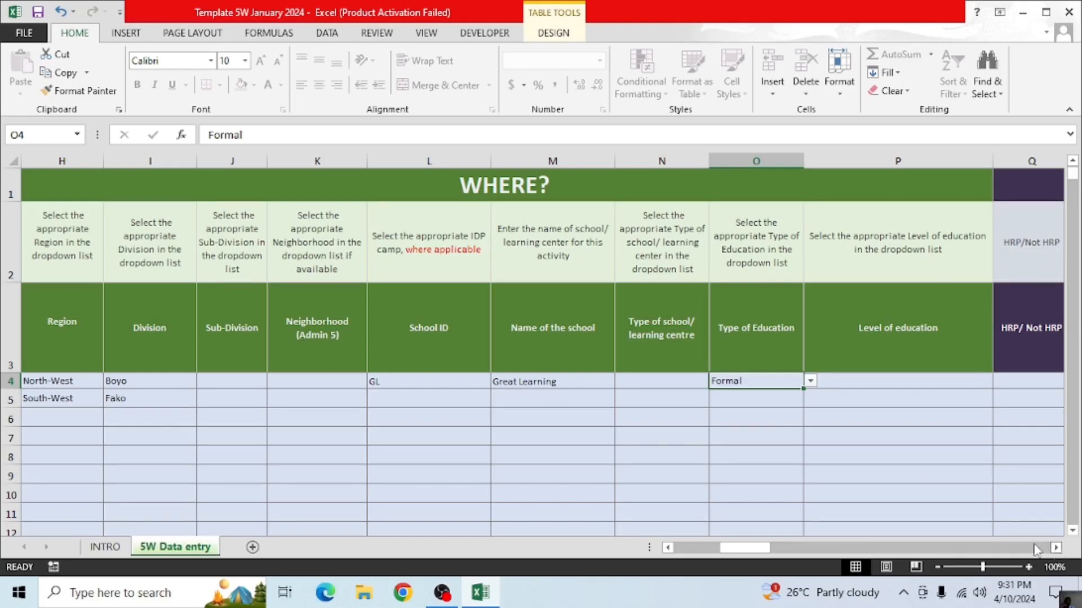
# Review all available levels of education for row 4 without choosing one
pyautogui.click(913, 383)
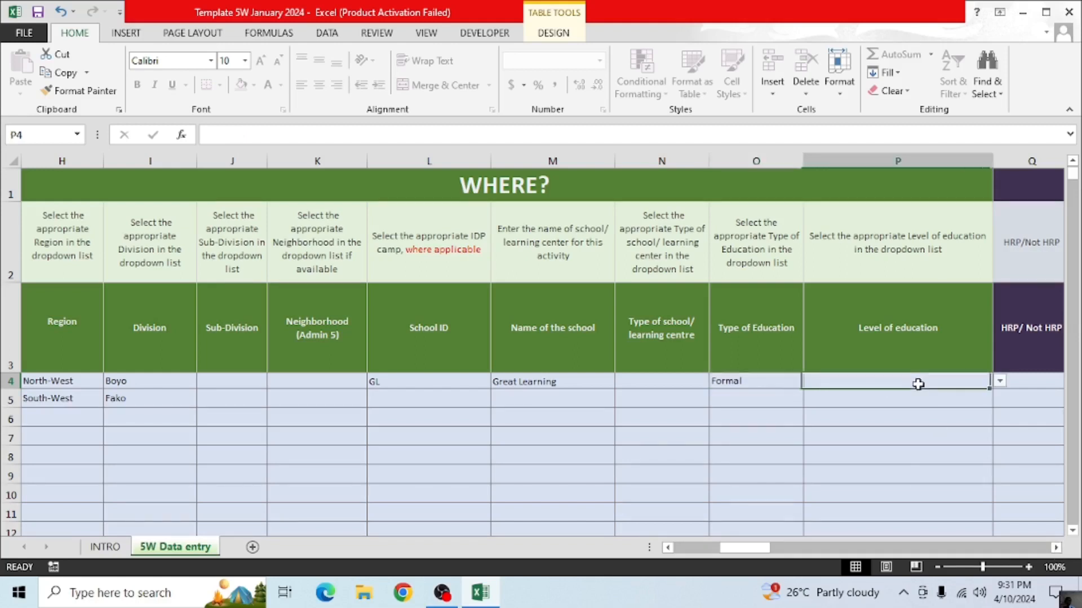
pyautogui.click(999, 381)
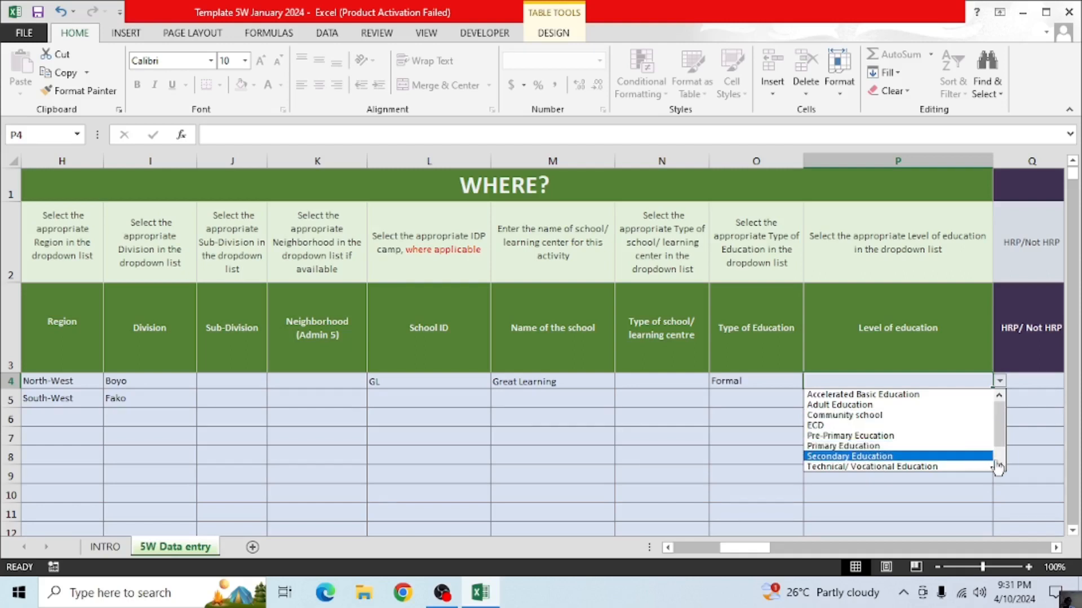
pyautogui.scroll(-1, 997, 467)
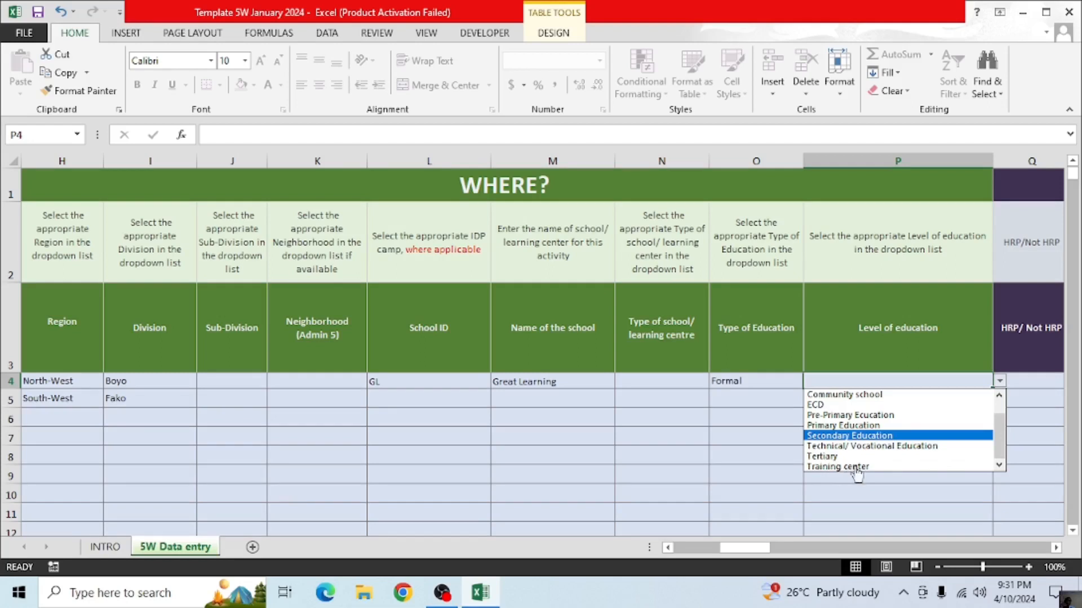
pyautogui.click(732, 462)
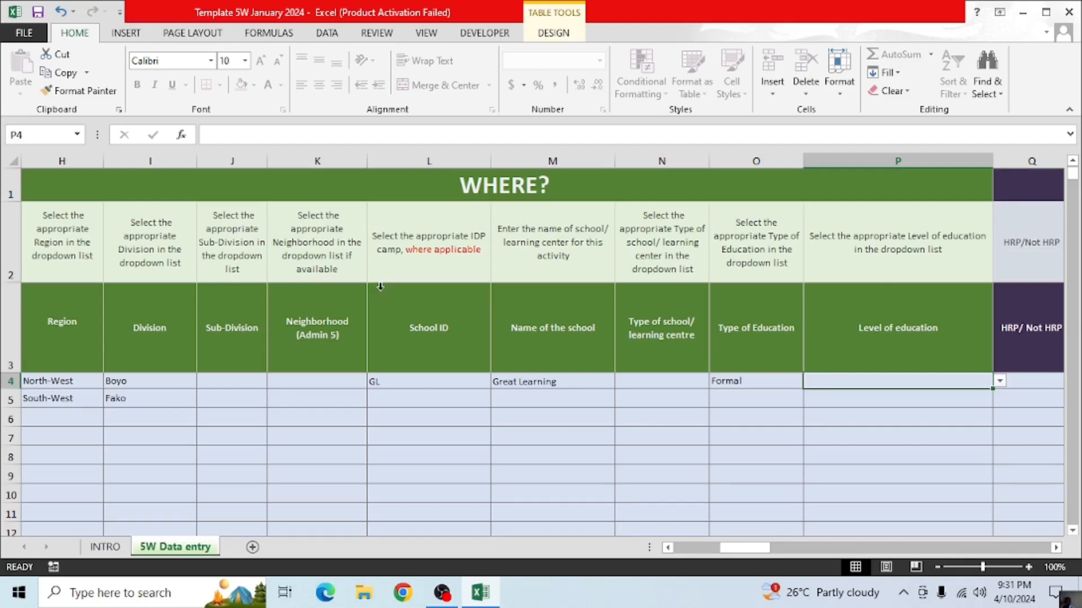
# Review the row 2 instructions of the WHERE section, from Region through Level of education
pyautogui.click(314, 242)
pyautogui.click(243, 247)
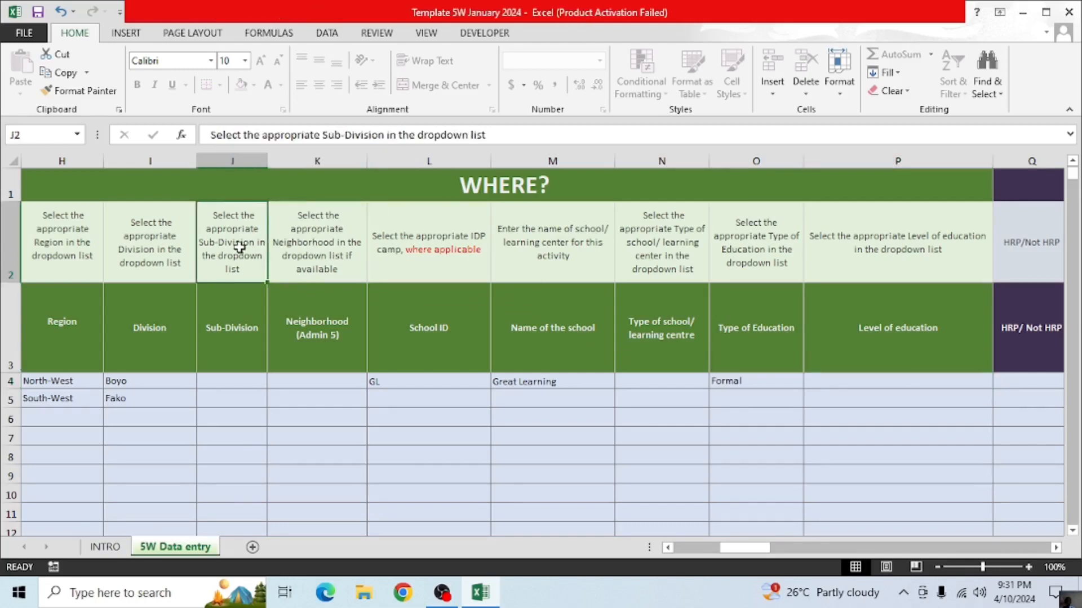
pyautogui.click(159, 247)
pyautogui.click(62, 238)
pyautogui.click(334, 239)
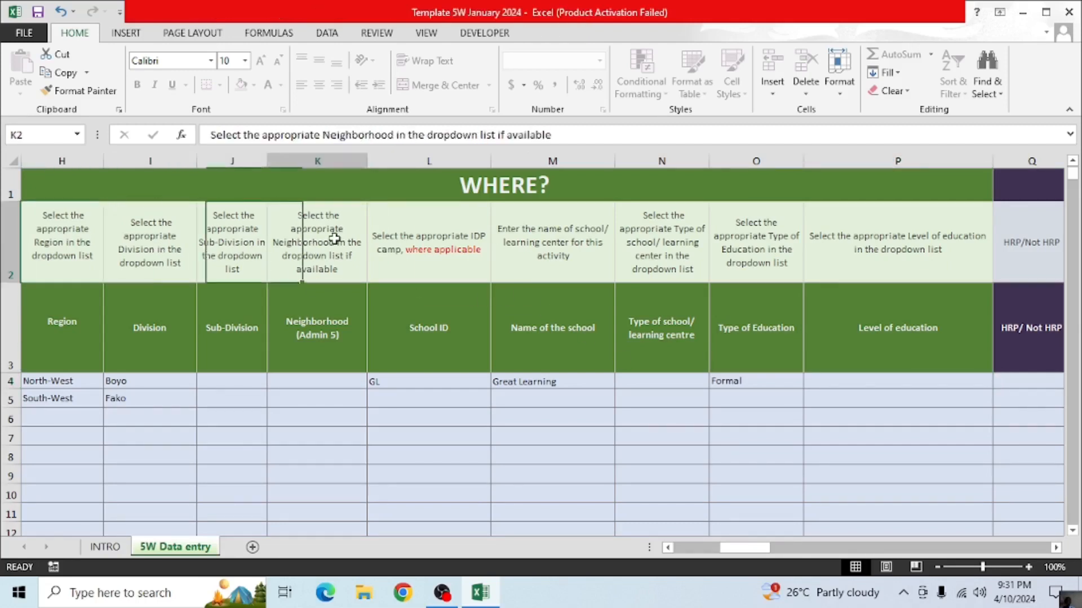
pyautogui.click(441, 243)
pyautogui.click(585, 252)
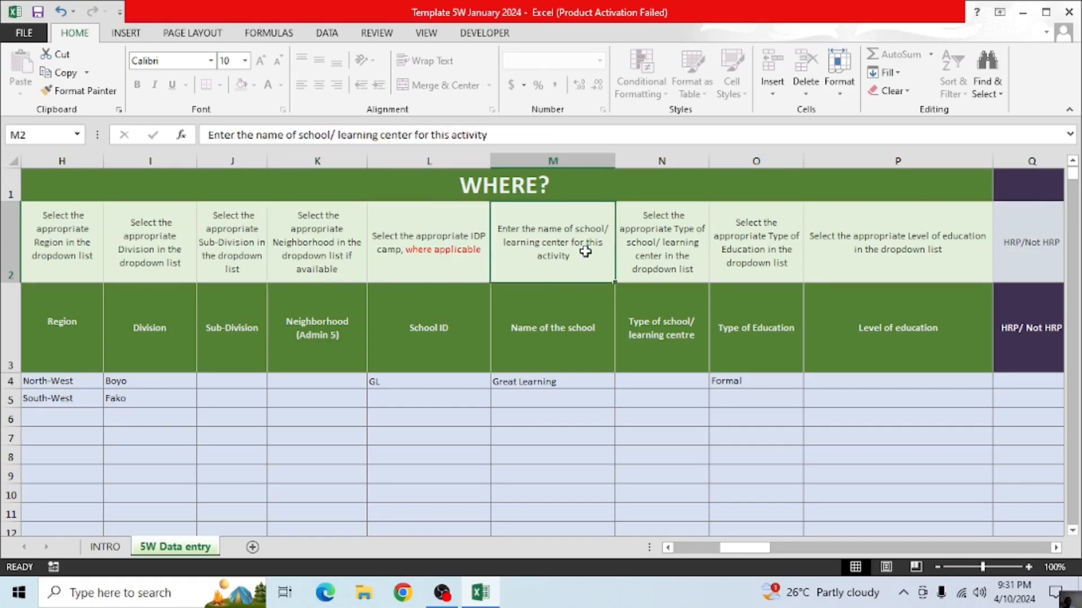
pyautogui.click(640, 252)
pyautogui.click(760, 246)
pyautogui.click(862, 250)
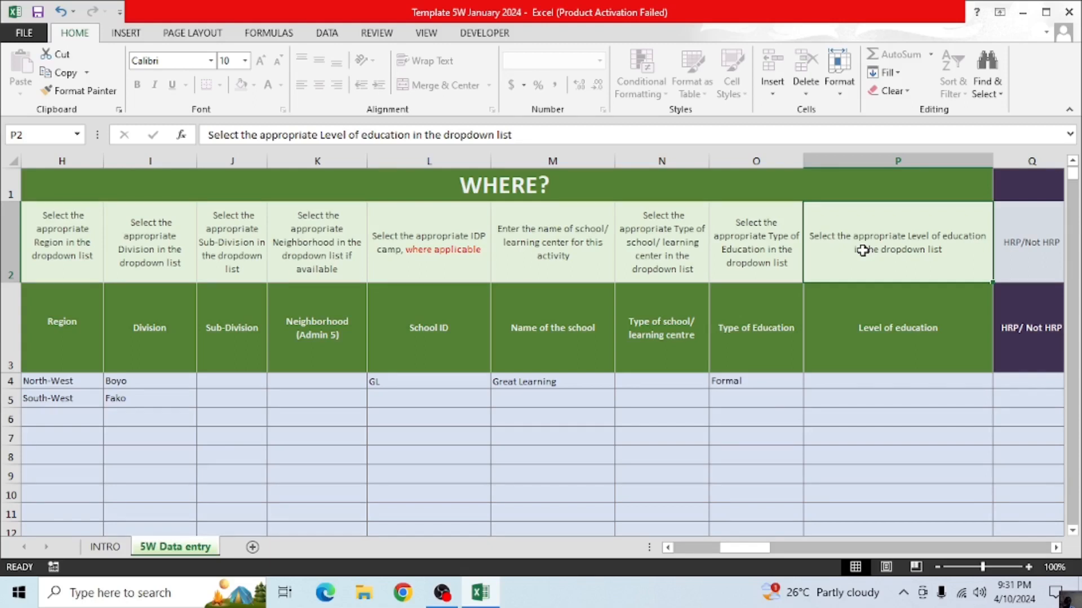
# Set HRP/Not HRP in row 4 of the WHAT section to Non-HRP
pyautogui.hscroll(3, 382, 286)
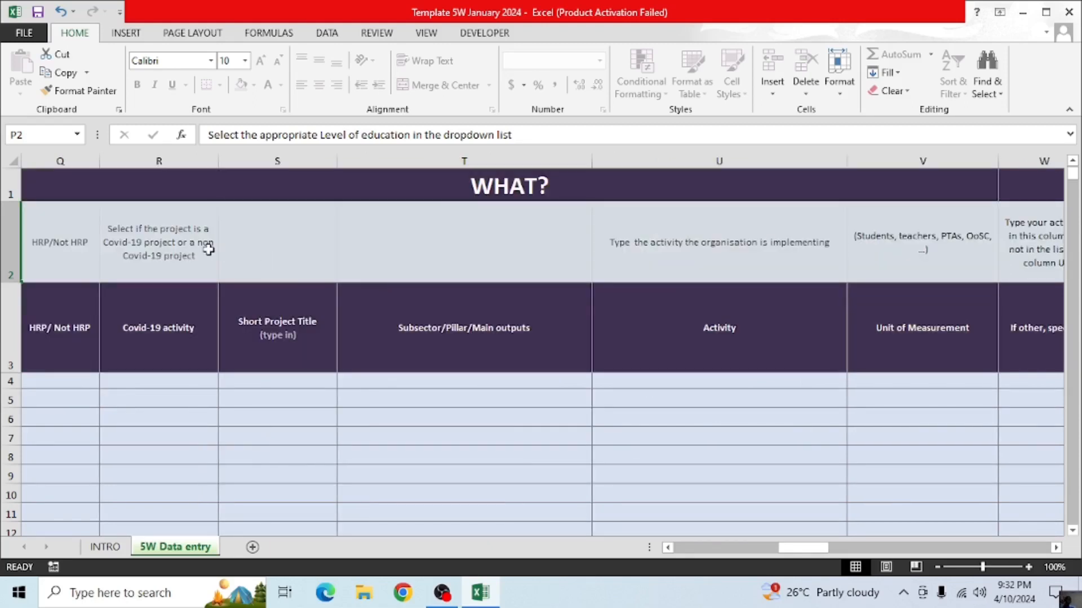
pyautogui.click(62, 381)
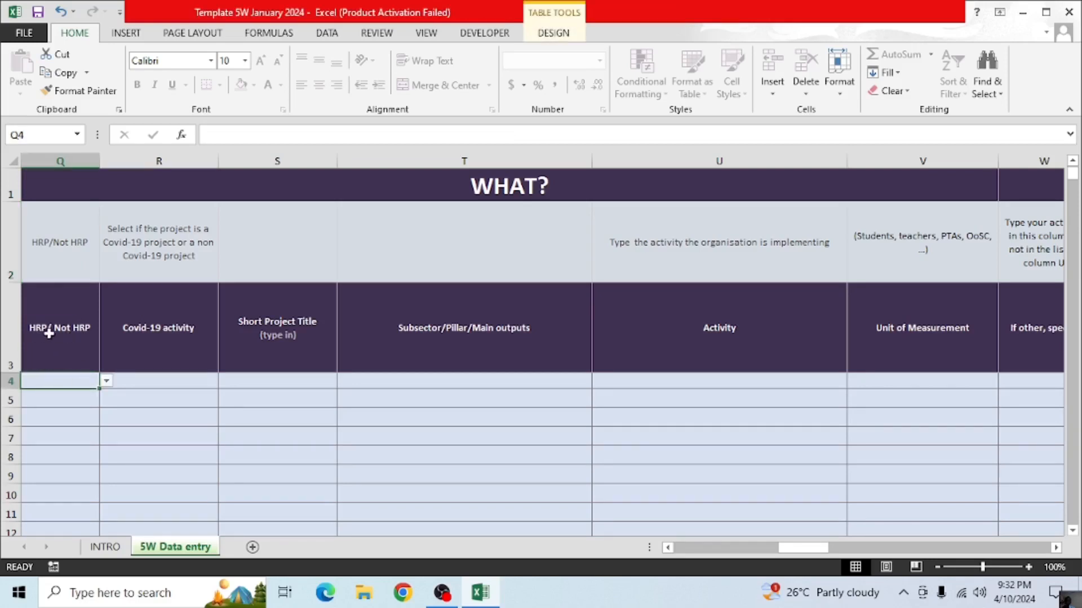
pyautogui.click(105, 380)
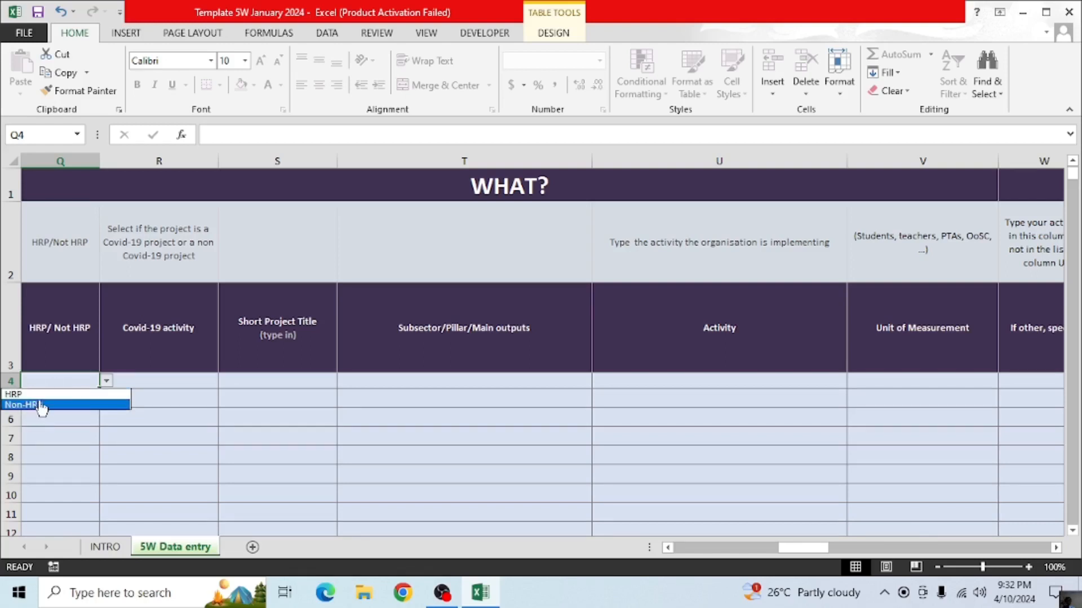
pyautogui.click(42, 406)
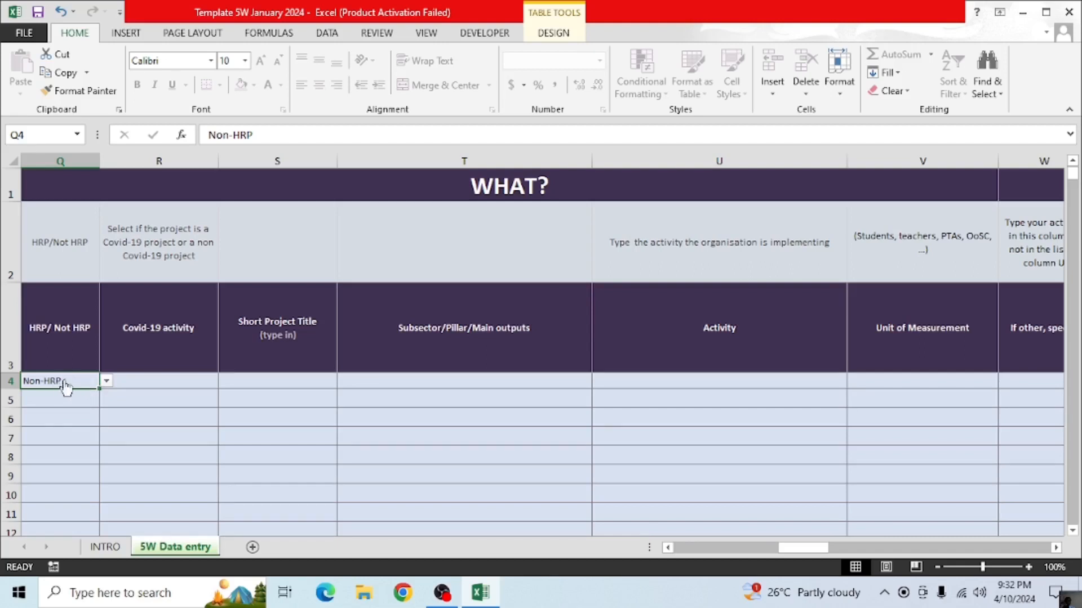
# Review the available Covid-19 activity options for row 4 without choosing one
pyautogui.click(157, 384)
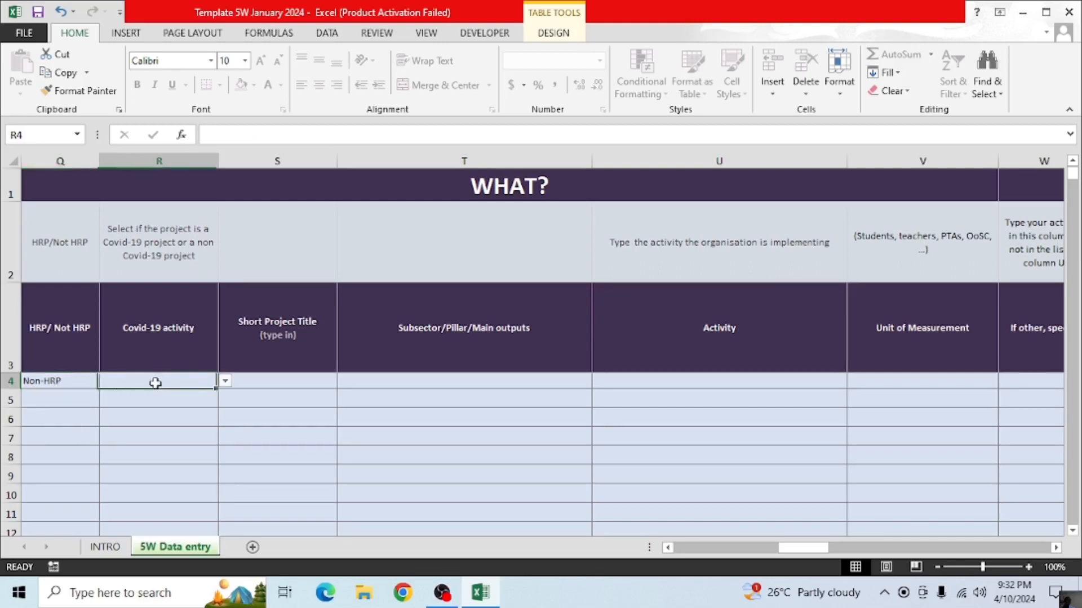
pyautogui.click(225, 382)
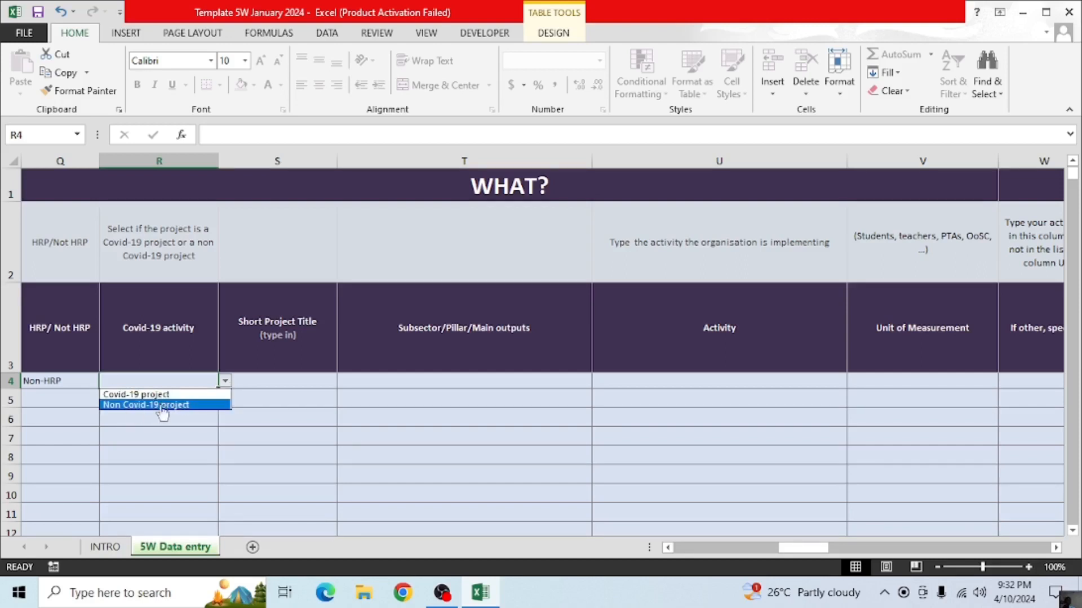
pyautogui.press('Escape')
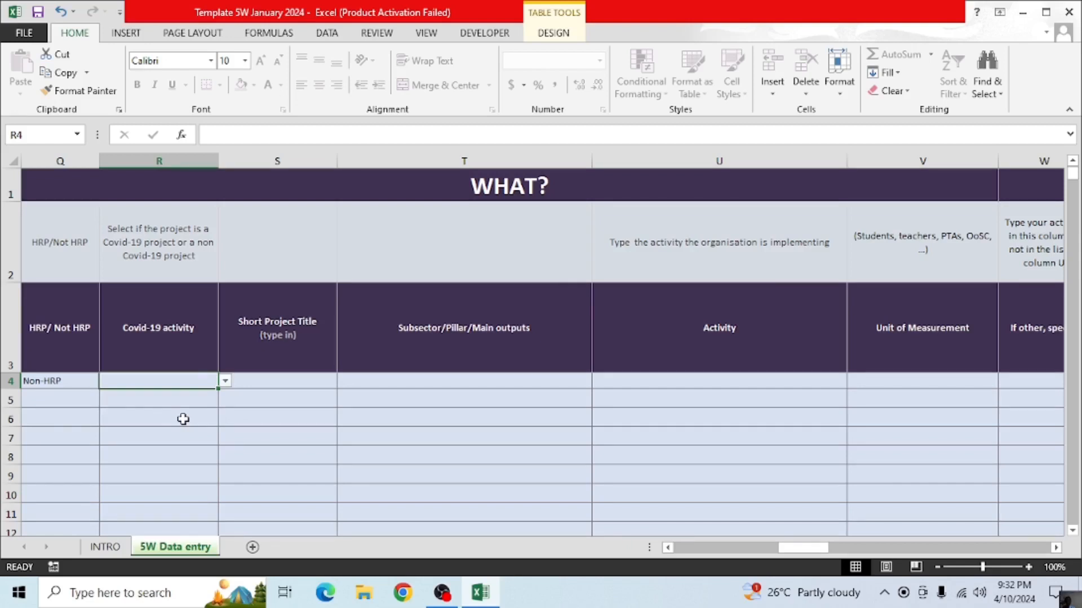
pyautogui.click(226, 382)
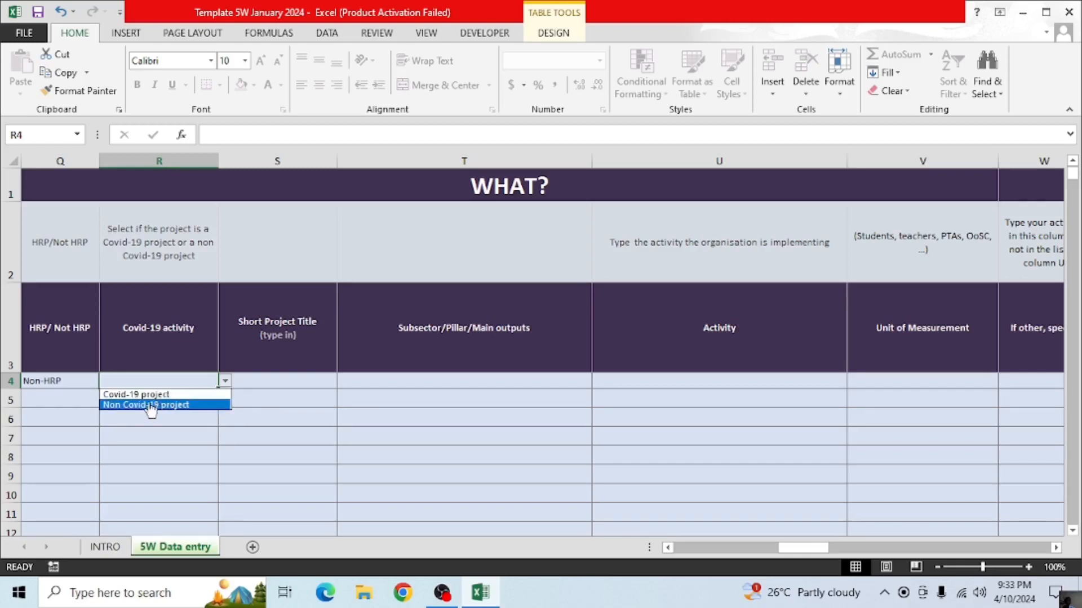
pyautogui.click(276, 381)
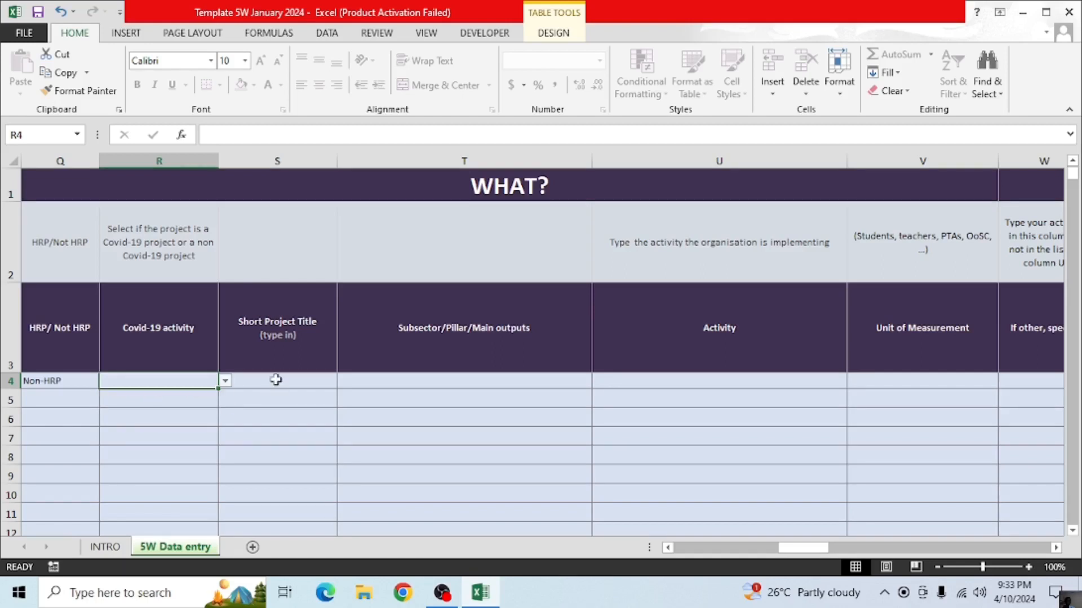
# Set Subsector/Pillar/Main outputs in row 4 to "Children accessing PSS in their schools/learning programmes"
pyautogui.click(278, 379)
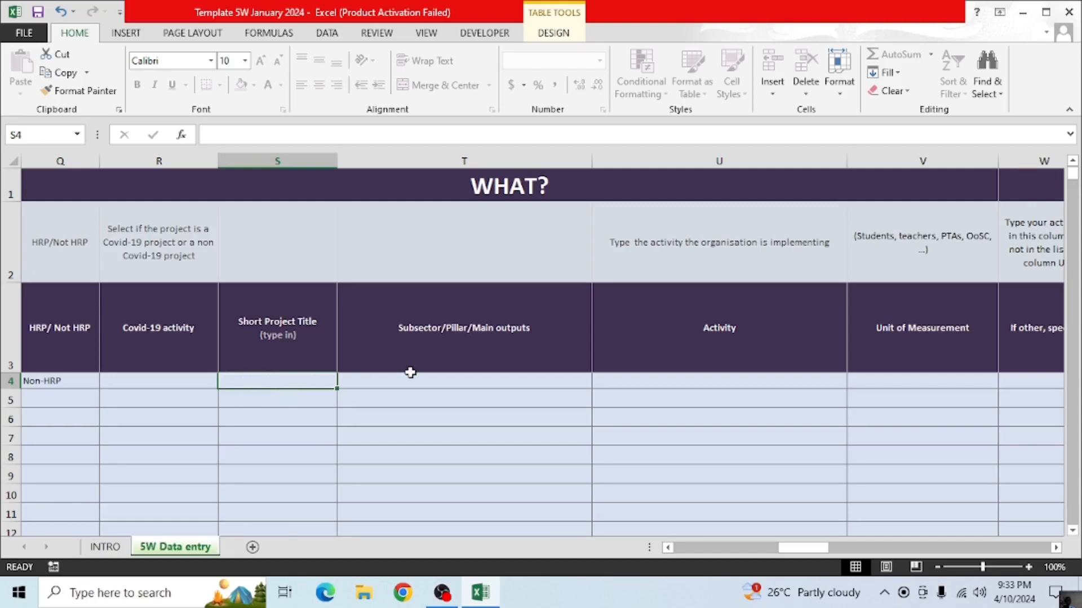
pyautogui.click(449, 379)
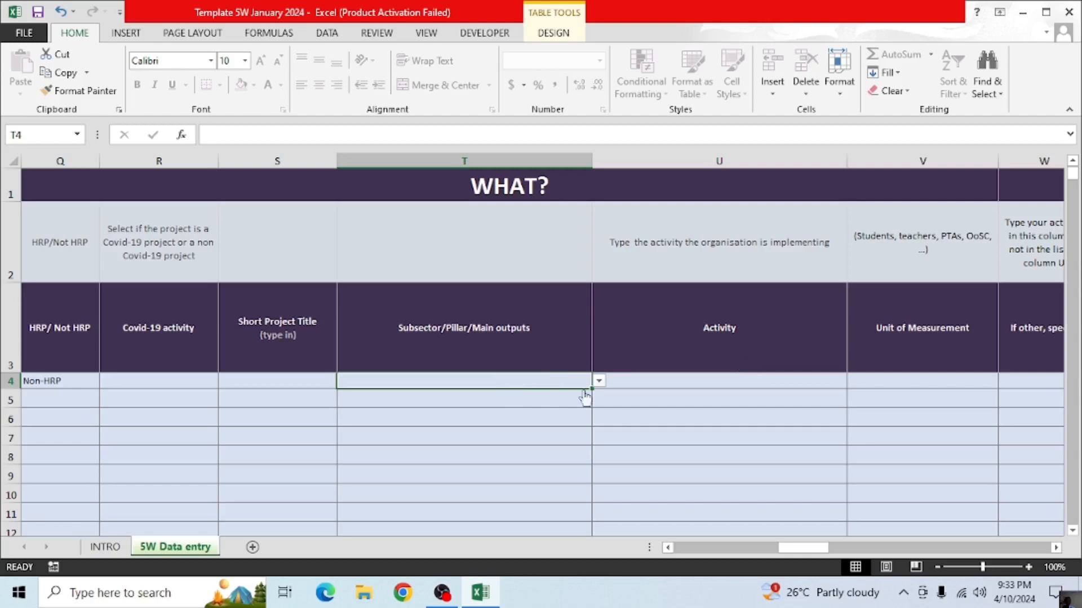
pyautogui.click(1056, 548)
pyautogui.click(1056, 548)
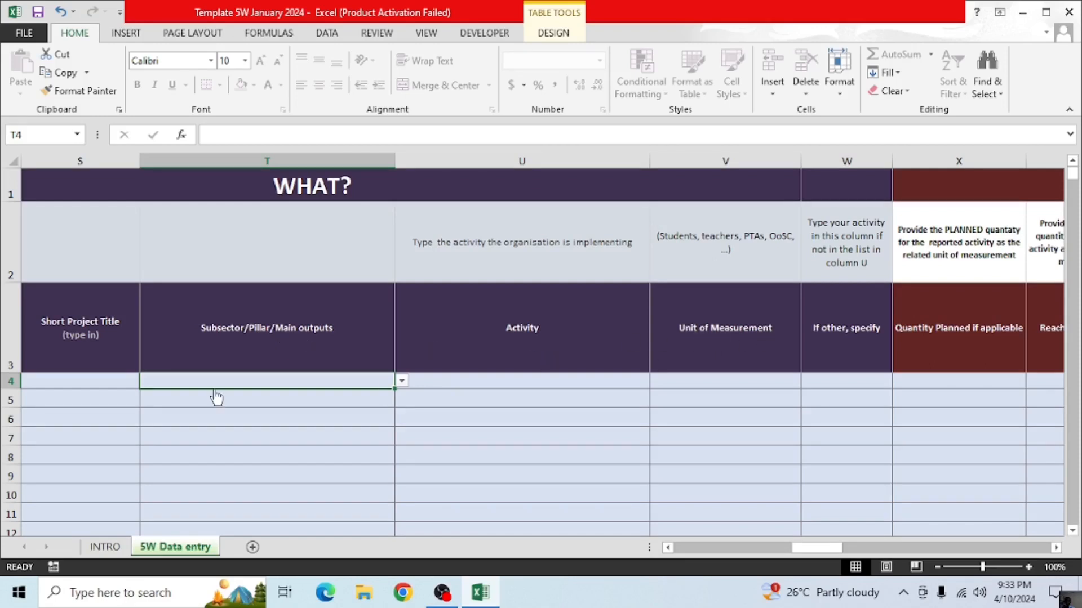
pyautogui.click(402, 382)
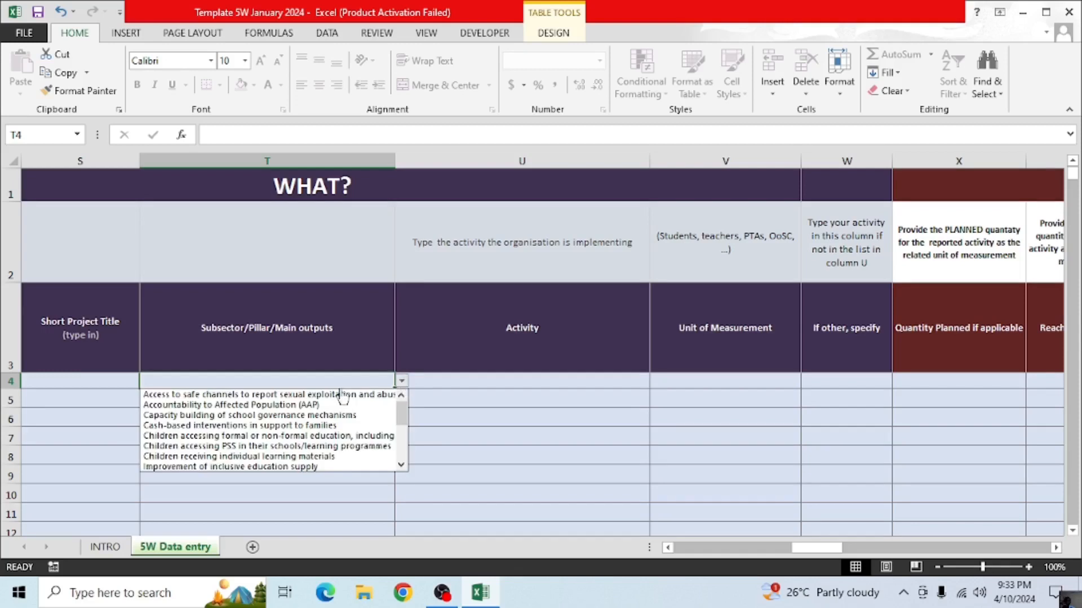
pyautogui.click(299, 446)
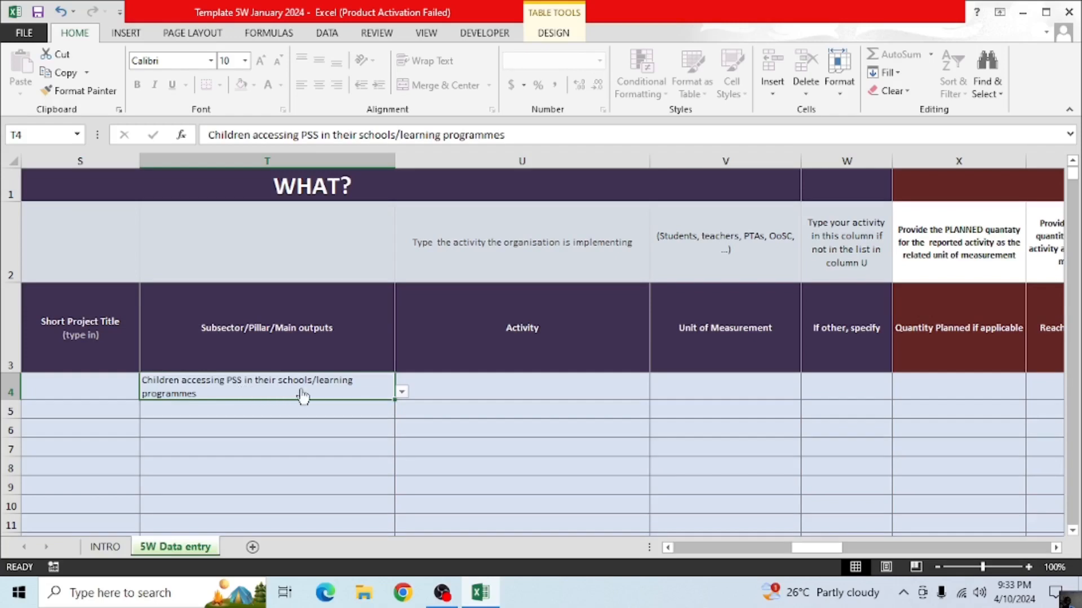
# Set the Activity in row 4 of the WHAT section to "Distribution of recreational kits"
pyautogui.click(521, 383)
pyautogui.click(657, 392)
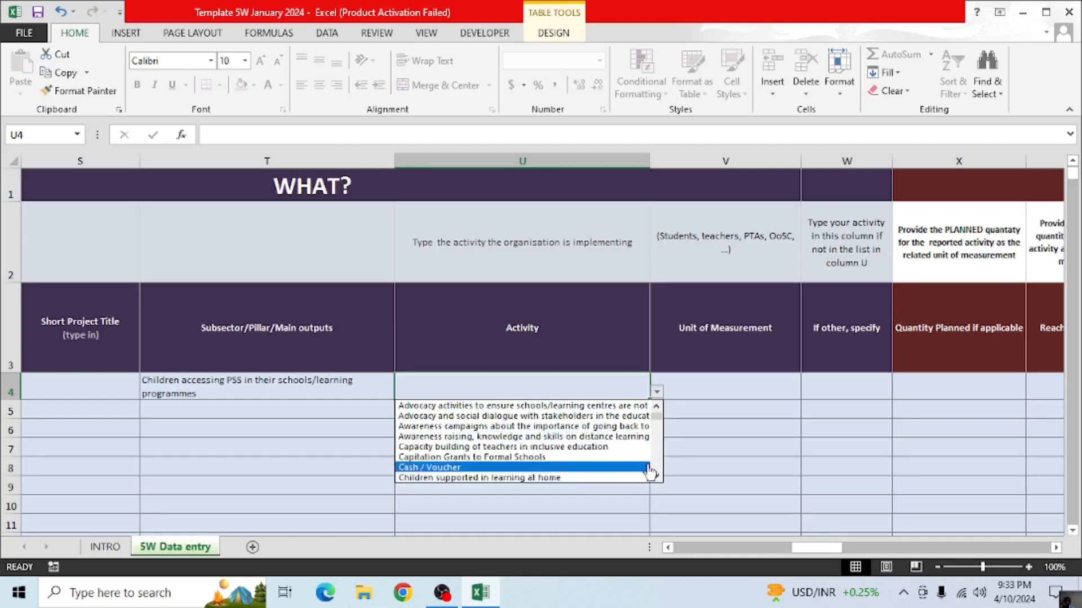
pyautogui.scroll(-3, 655, 478)
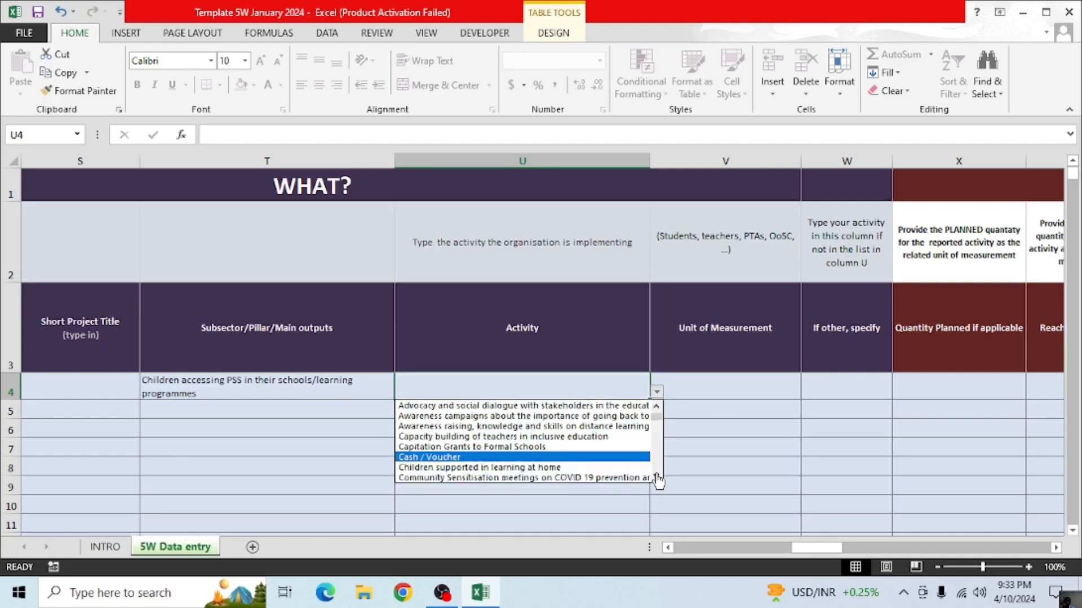
pyautogui.scroll(-5, 657, 478)
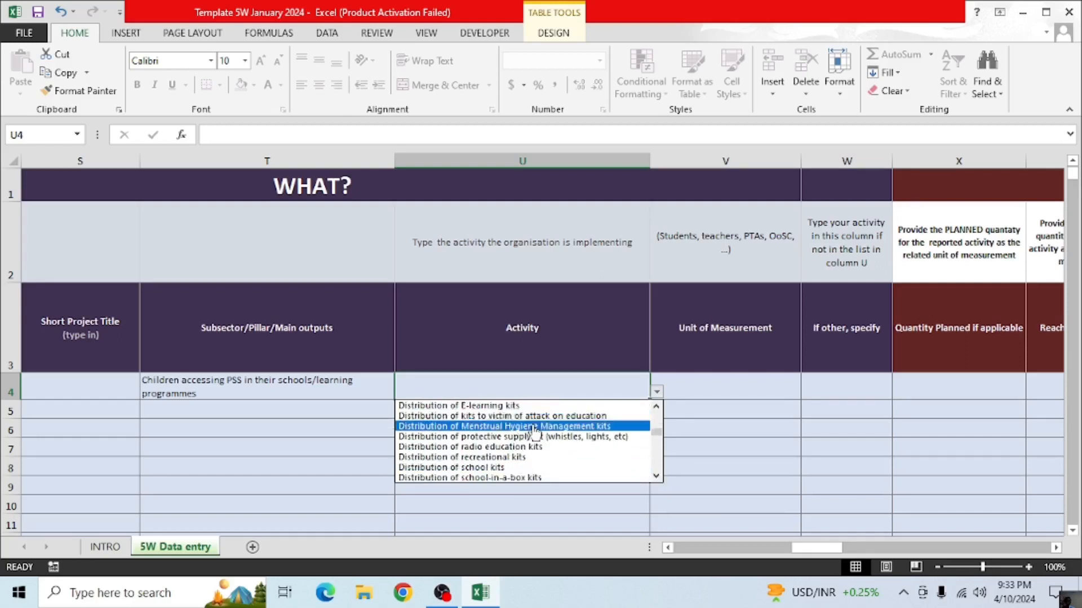
pyautogui.click(513, 459)
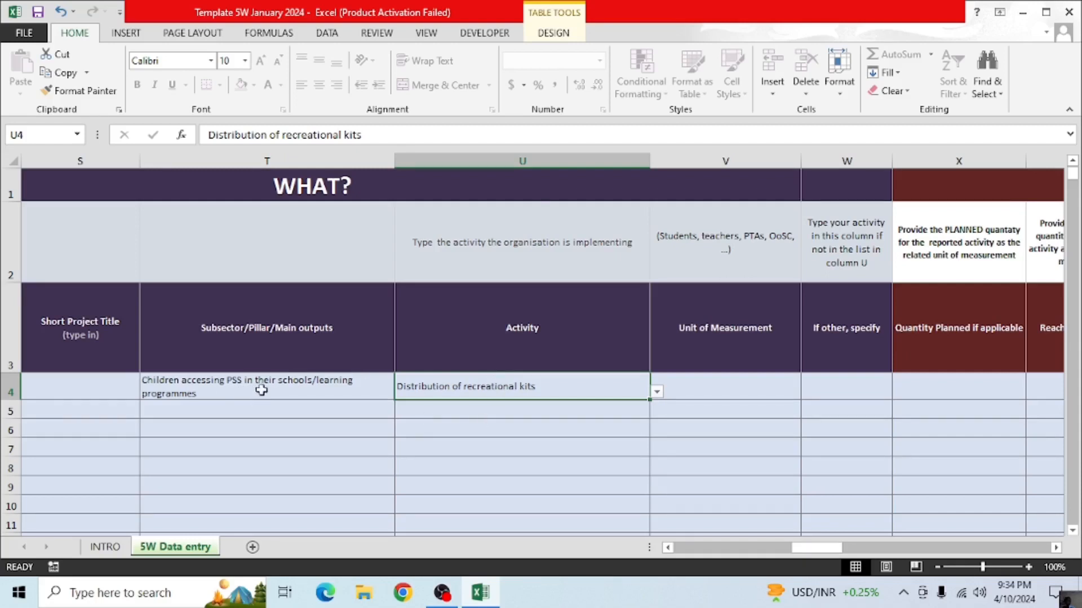
pyautogui.click(556, 394)
pyautogui.click(507, 383)
# Set the Unit of Measurement in row 4 to "# of children benefited of recreation material"
pyautogui.click(715, 381)
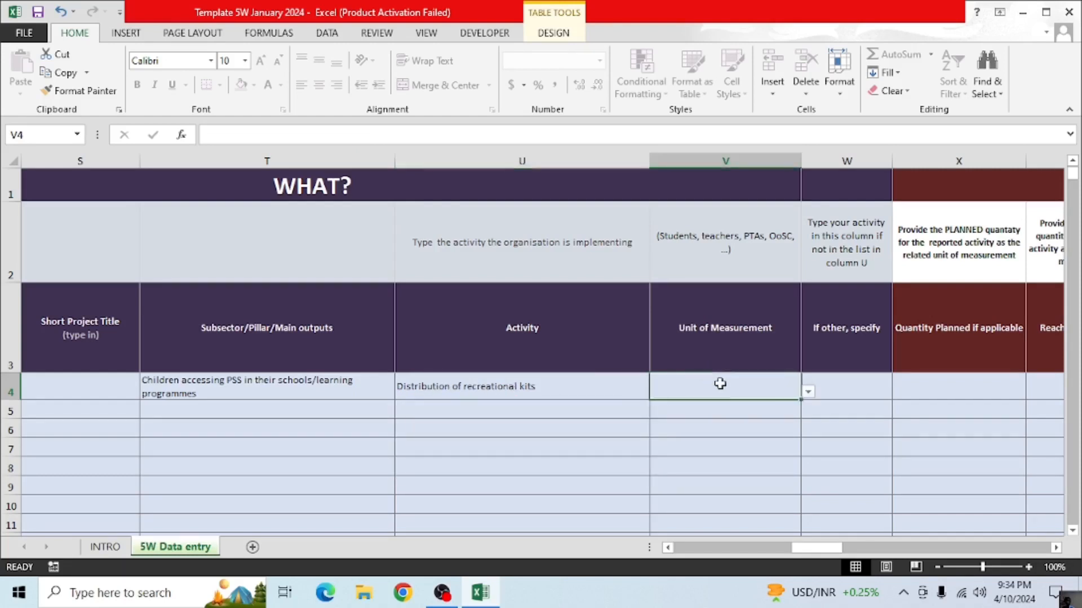
pyautogui.click(809, 393)
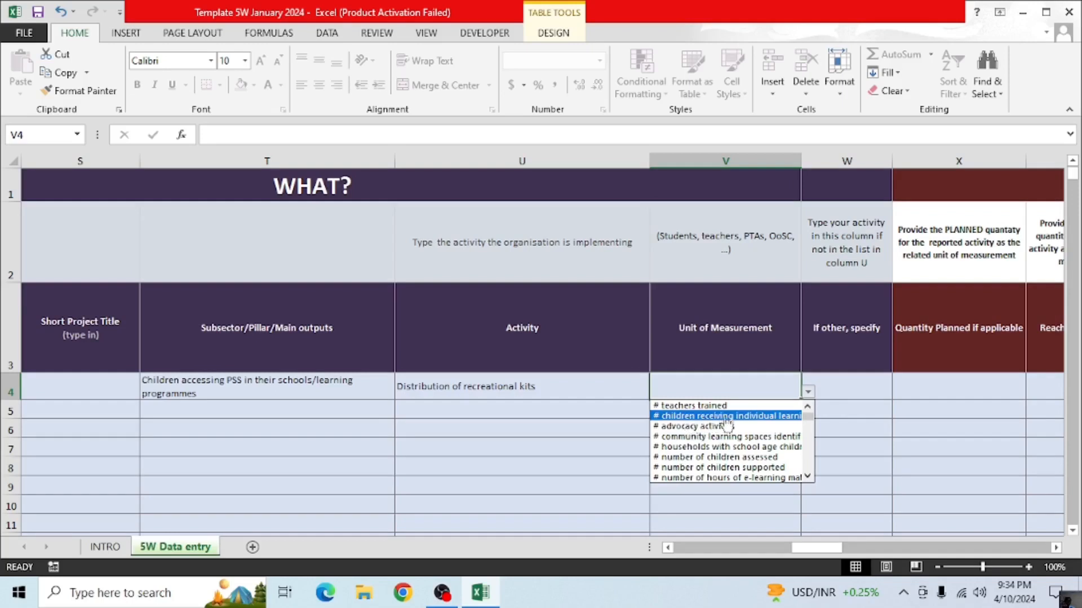
pyautogui.click(807, 476)
pyautogui.scroll(-3, 809, 483)
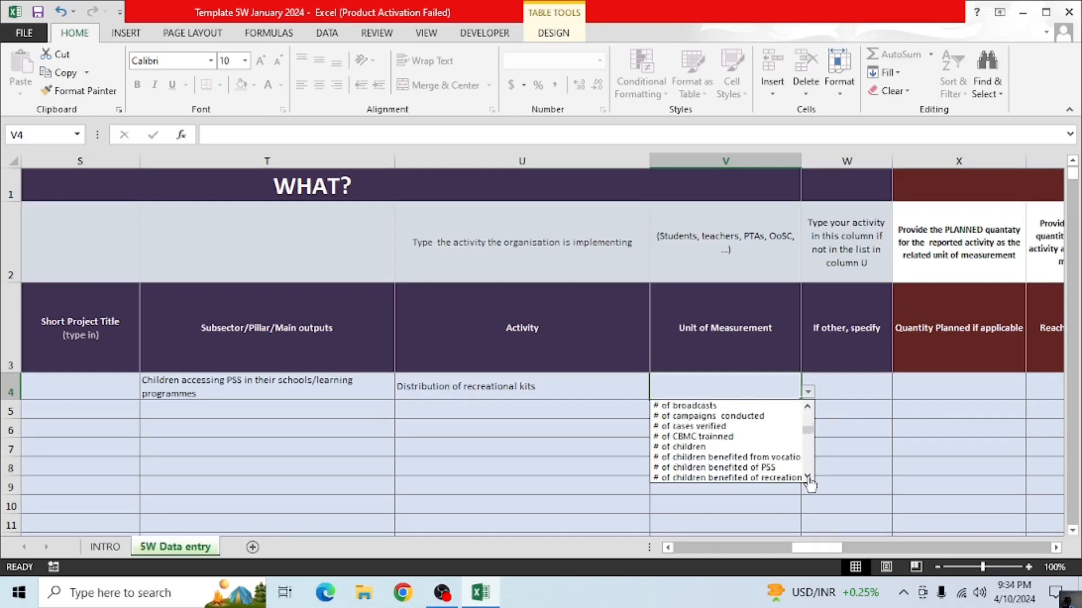
pyautogui.scroll(-2, 809, 479)
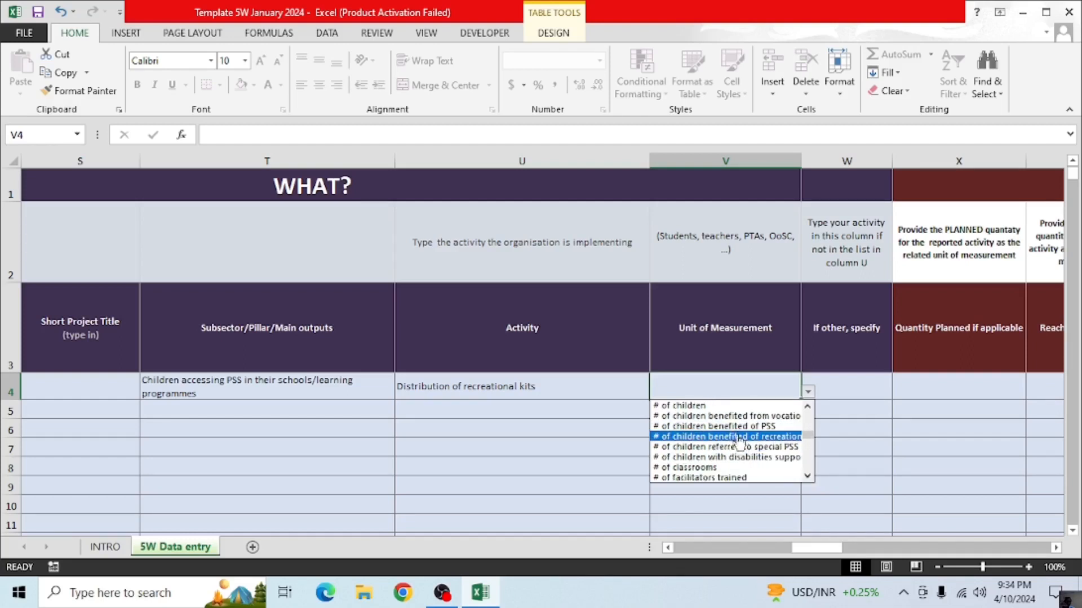
pyautogui.click(745, 438)
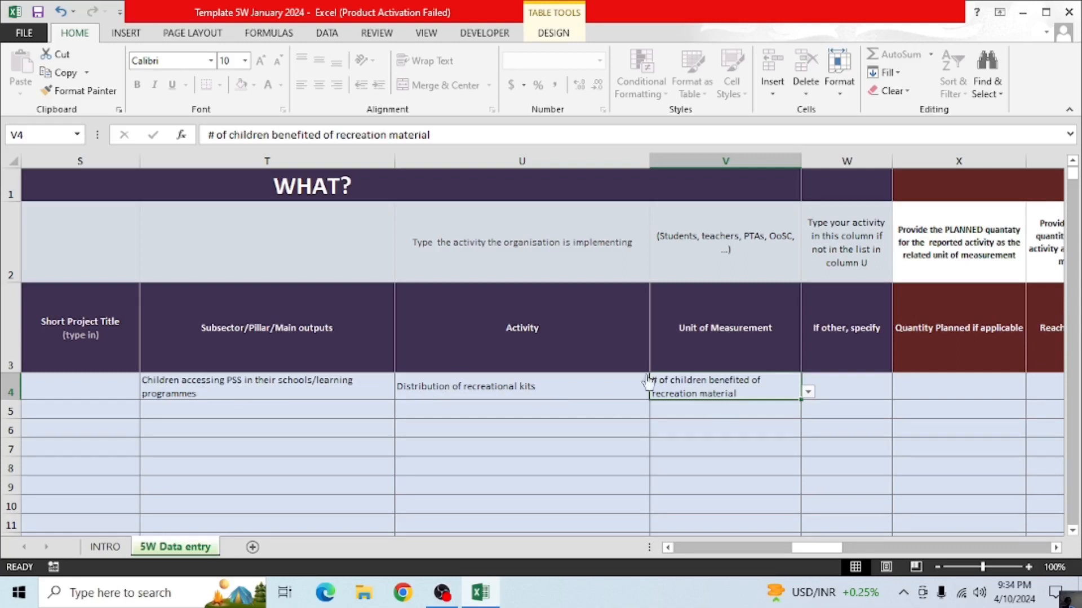
# Review row 4's Unit of Measurement options and the adjacent "If other, specify" column
pyautogui.click(1056, 549)
pyautogui.click(1057, 549)
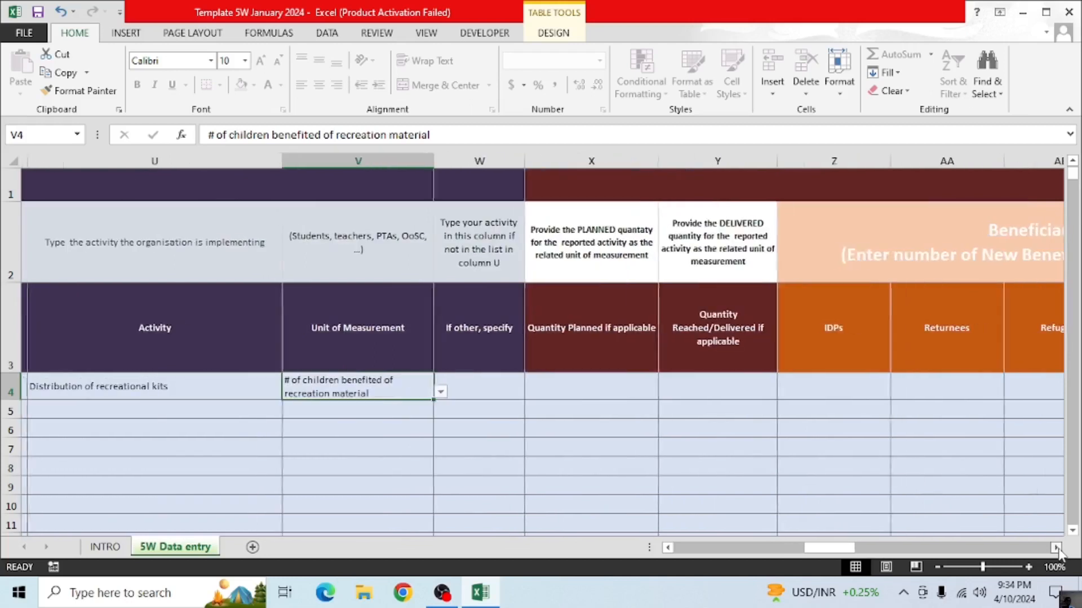
pyautogui.click(372, 385)
pyautogui.click(376, 387)
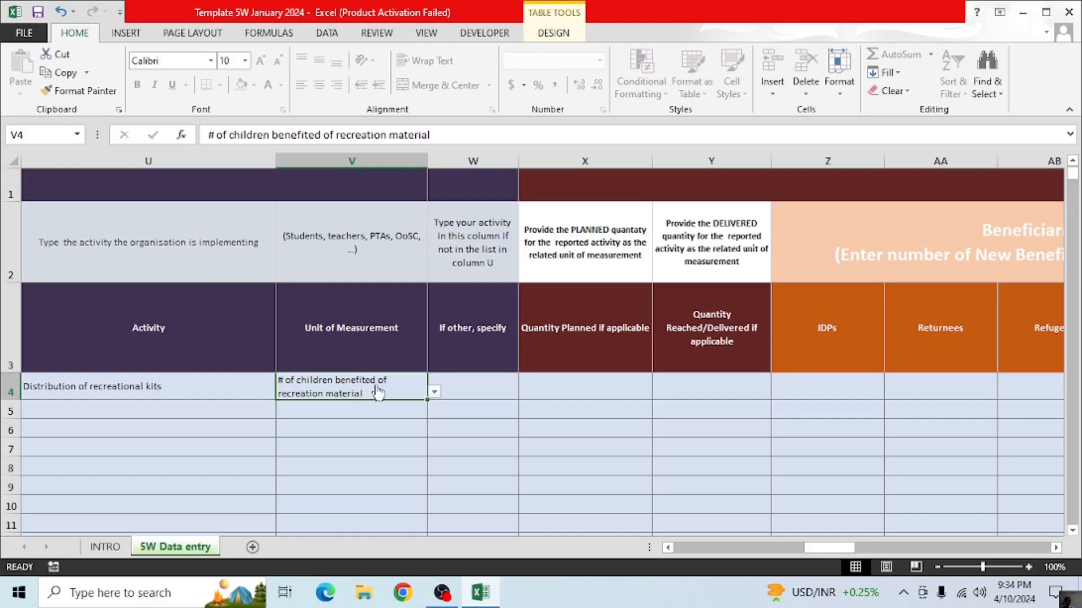
pyautogui.click(434, 392)
pyautogui.click(345, 386)
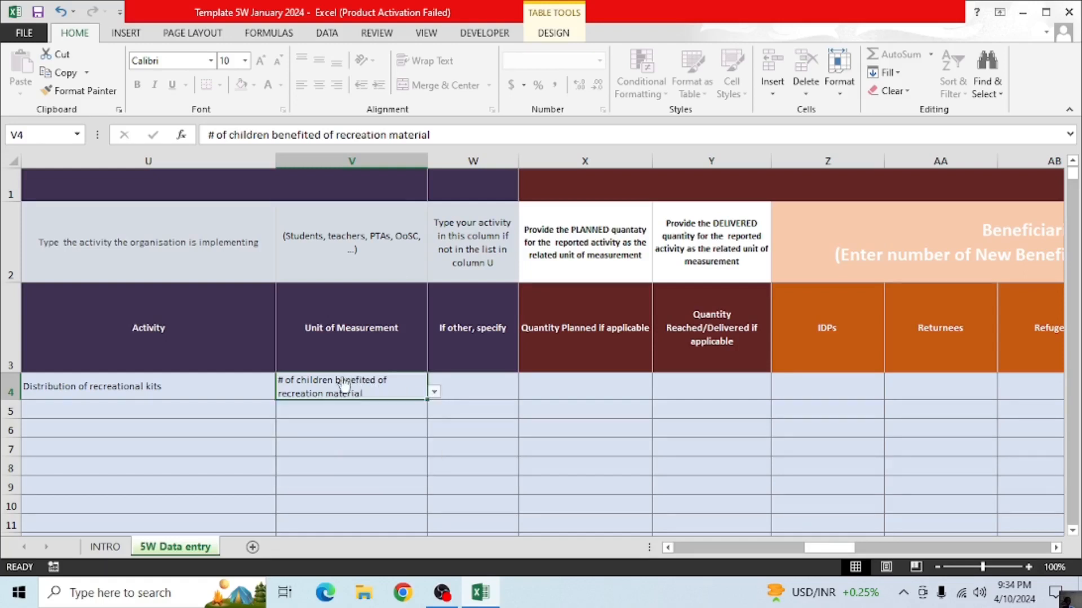
pyautogui.click(476, 385)
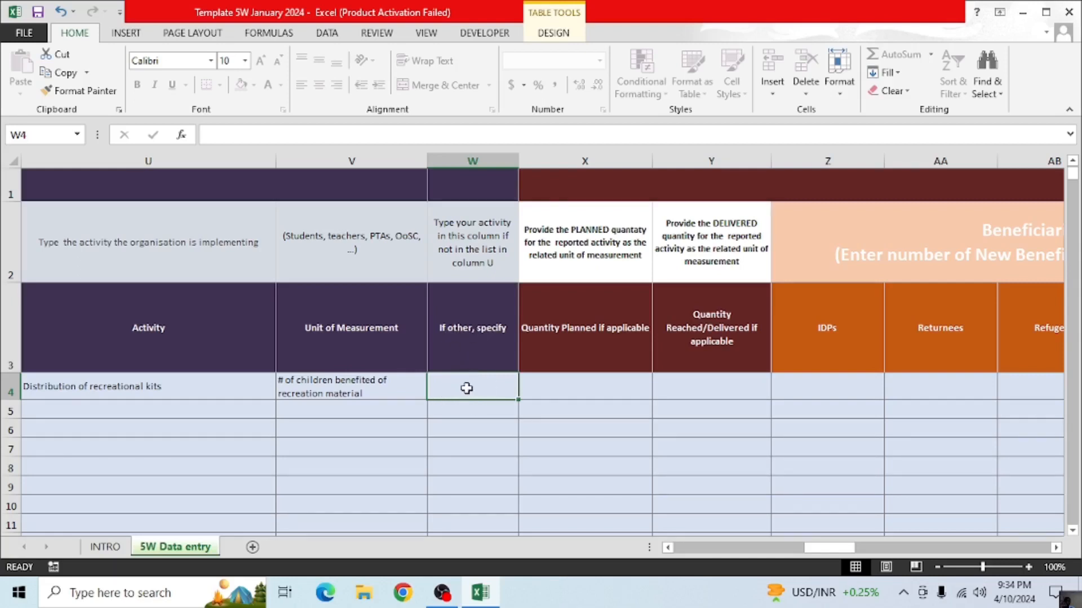
pyautogui.click(402, 393)
pyautogui.click(434, 396)
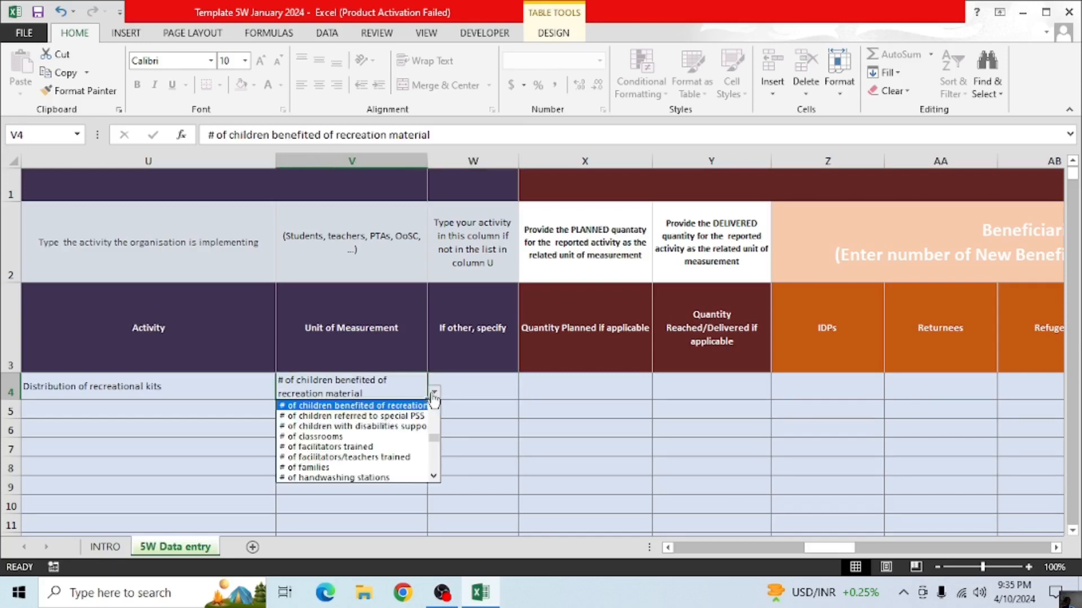
pyautogui.click(373, 401)
pyautogui.click(488, 388)
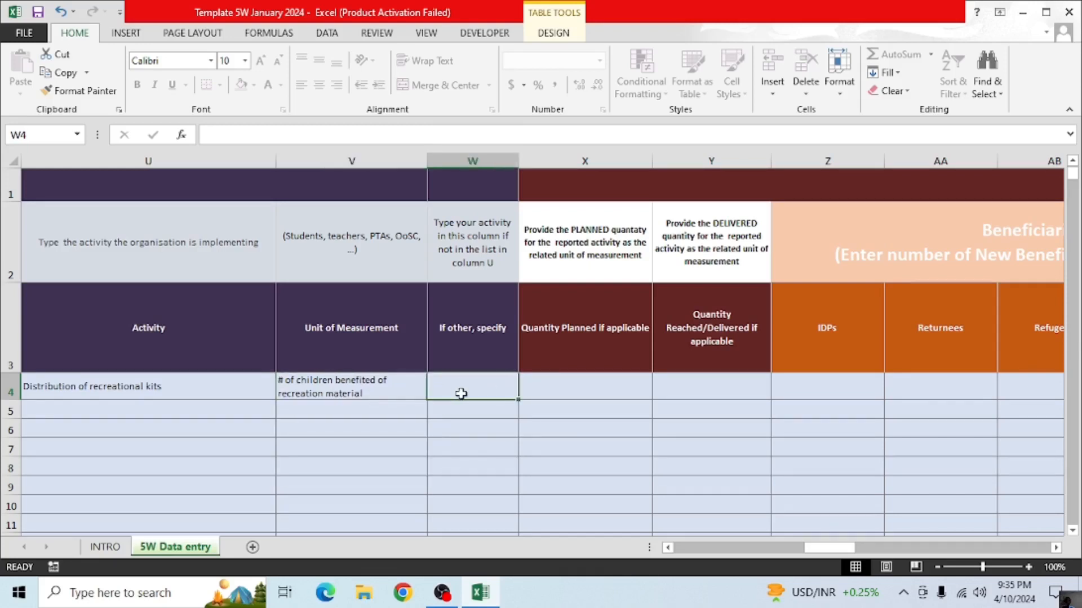
pyautogui.click(361, 396)
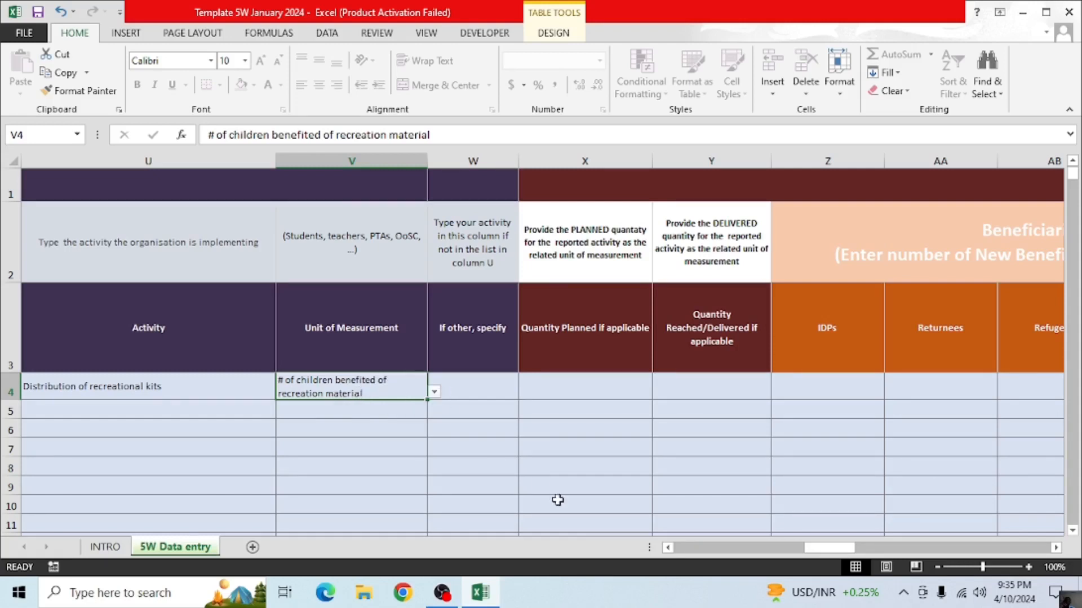
# Enter 100 as the Quantity Planned for row 4
pyautogui.hscroll(3, 501, 366)
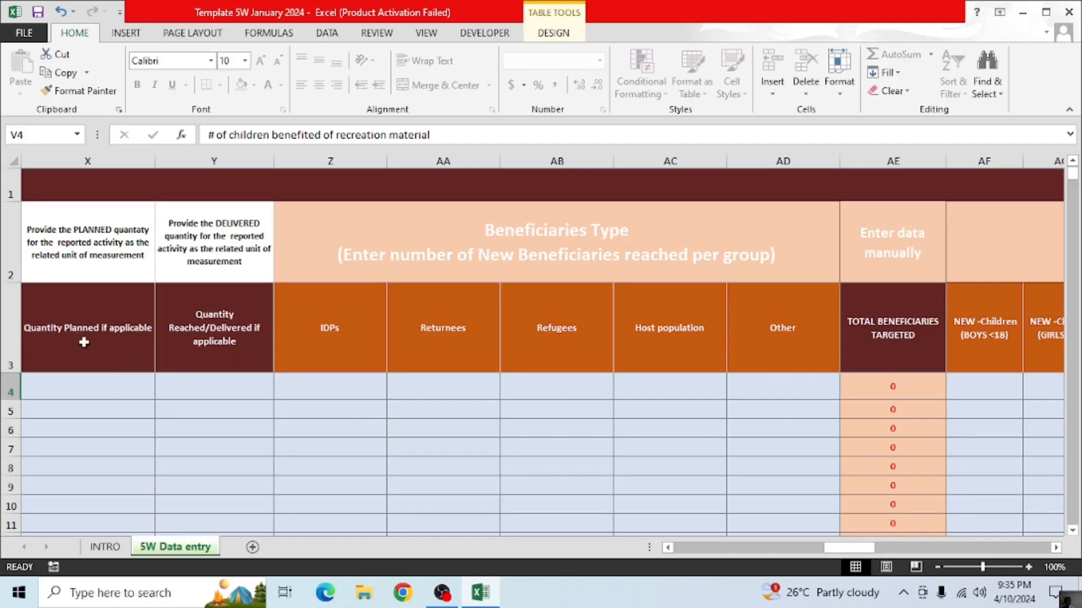
pyautogui.click(106, 387)
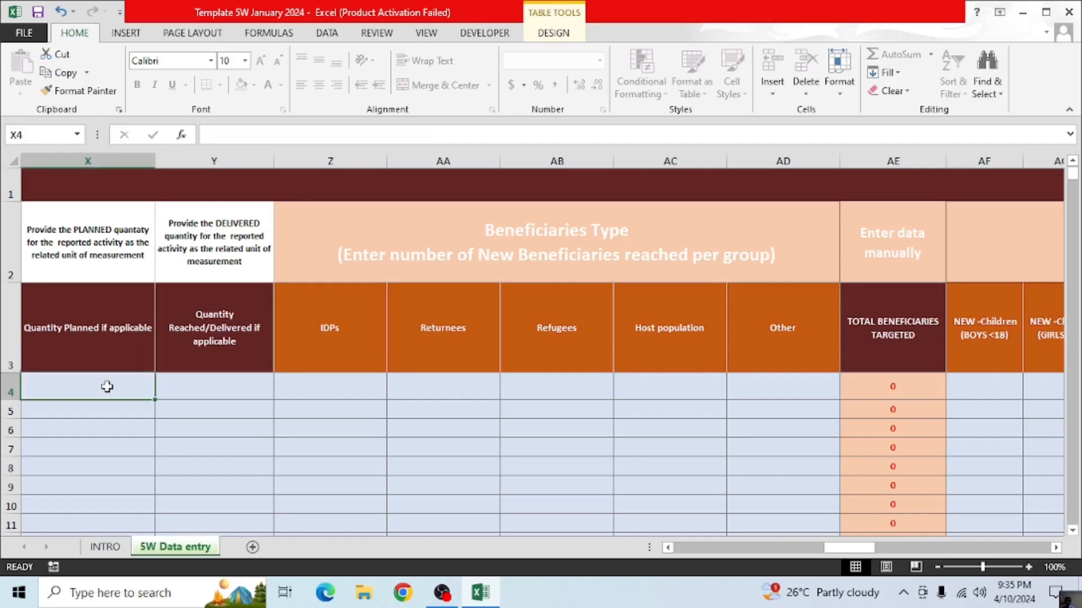
pyautogui.write('100')
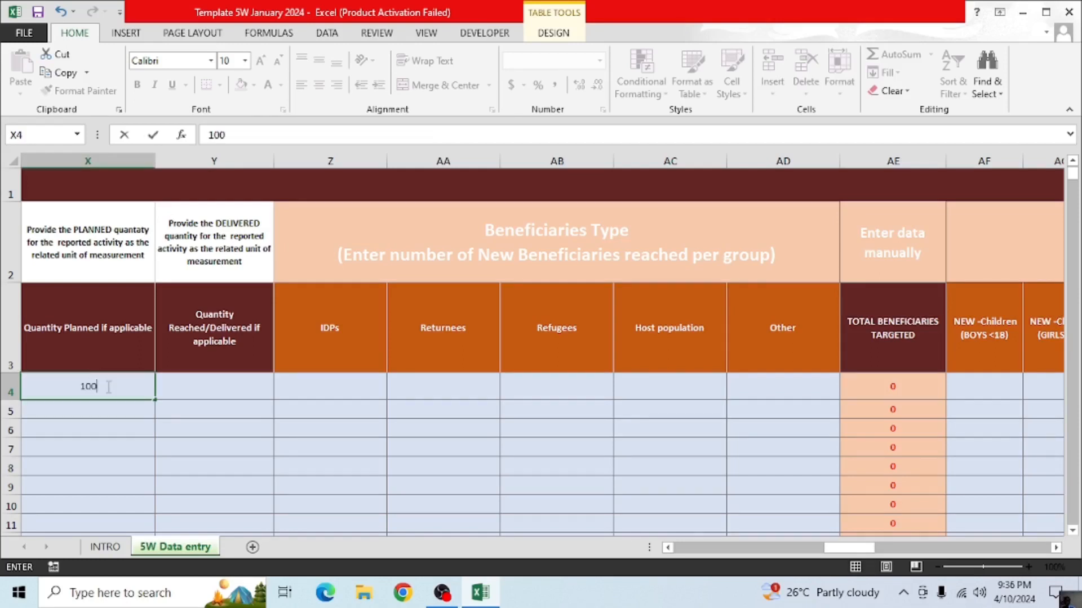
pyautogui.click(239, 431)
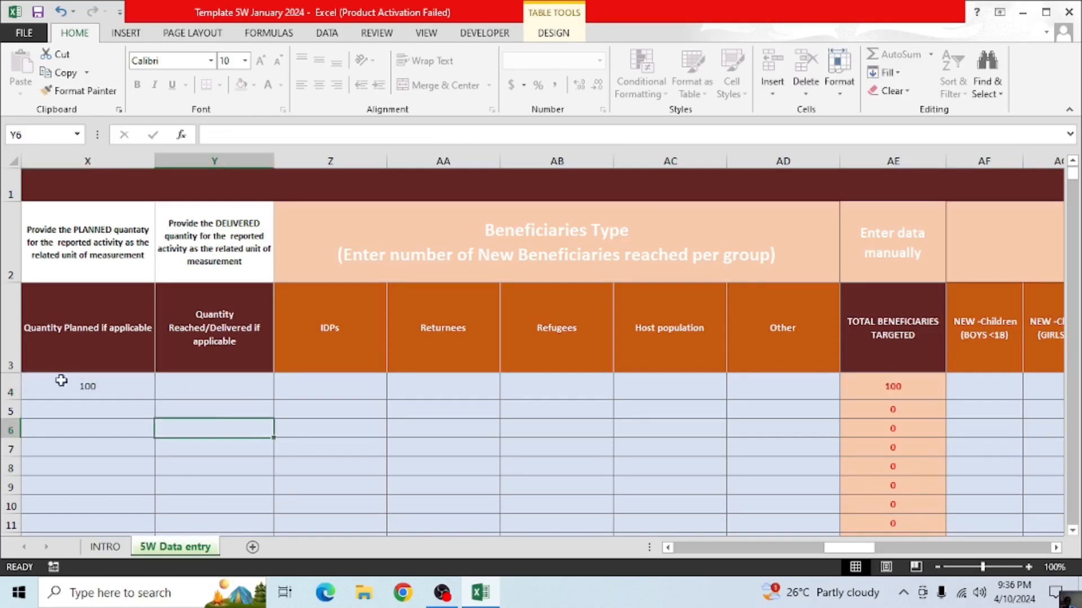